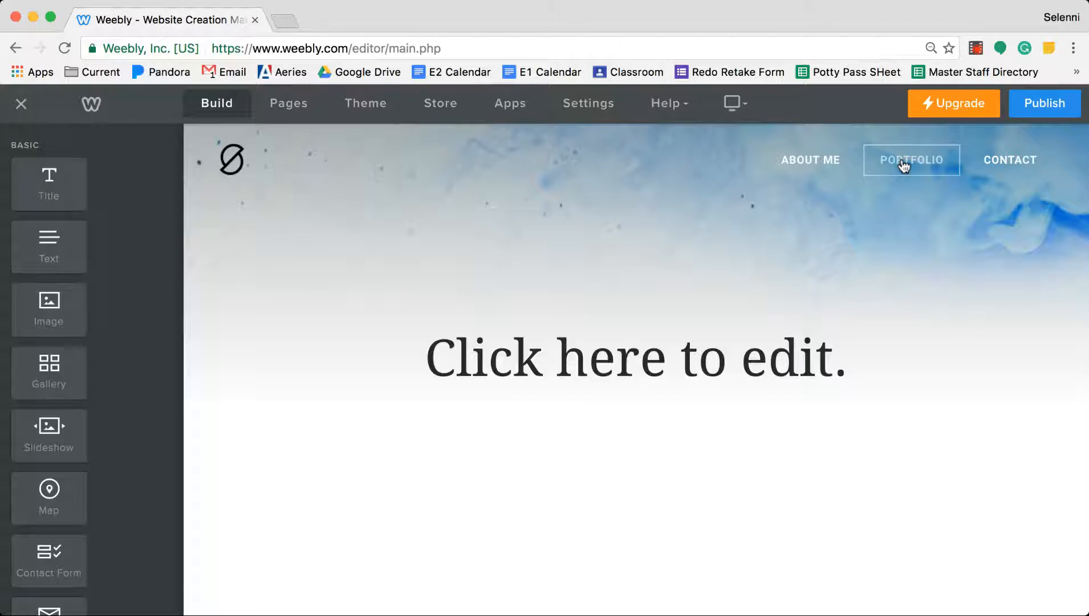
{"action": "scroll", "coordinate": [472, 311], "scroll_direction": "down", "scroll_amount": 5}
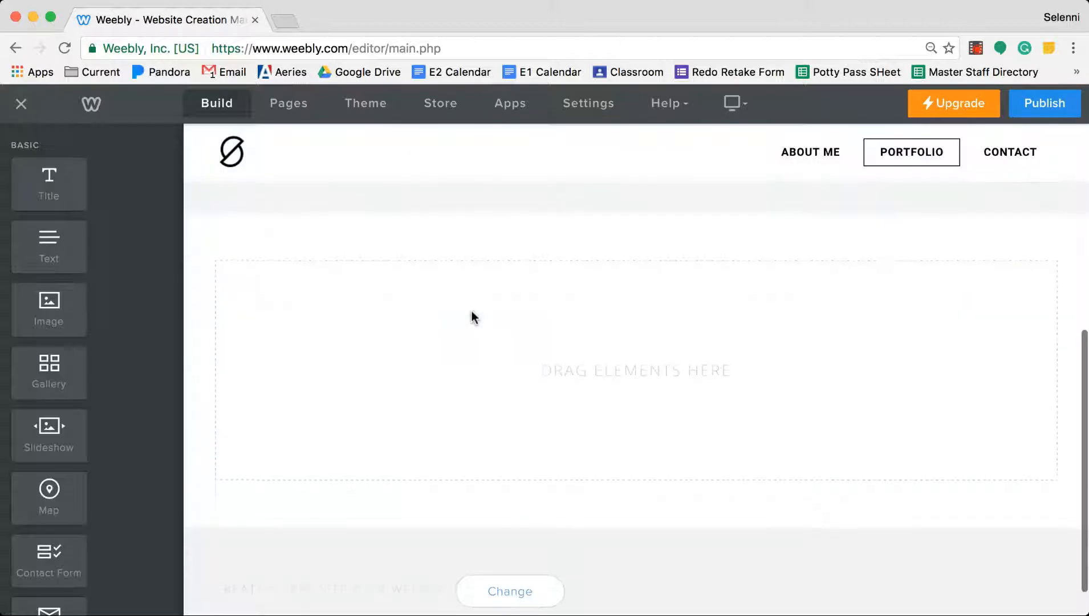
{"action": "scroll", "coordinate": [471, 311], "scroll_direction": "up", "scroll_amount": 5}
{"action": "scroll", "coordinate": [472, 311], "scroll_direction": "down", "scroll_amount": 6}
{"action": "scroll", "coordinate": [472, 311], "scroll_direction": "up", "scroll_amount": 6}
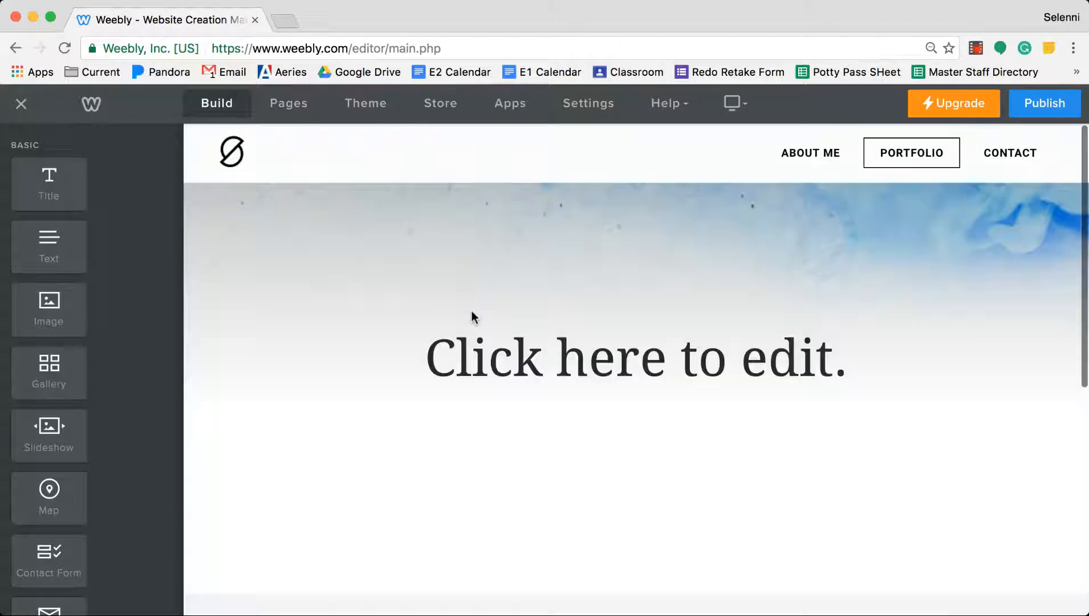
{"action": "scroll", "coordinate": [702, 401], "scroll_direction": "down", "scroll_amount": 2}
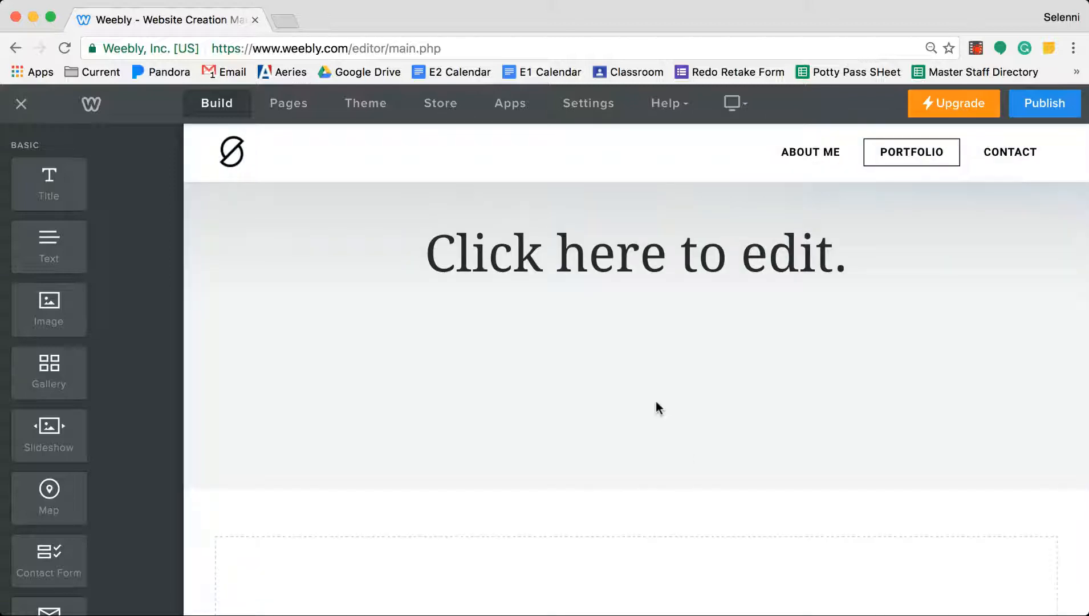
{"action": "scroll", "coordinate": [657, 407], "scroll_direction": "down", "scroll_amount": 3}
Shorten the Portfolio page's header area so that it ends just below the headline text.
{"action": "scroll", "coordinate": [807, 385], "scroll_direction": "up", "scroll_amount": 5}
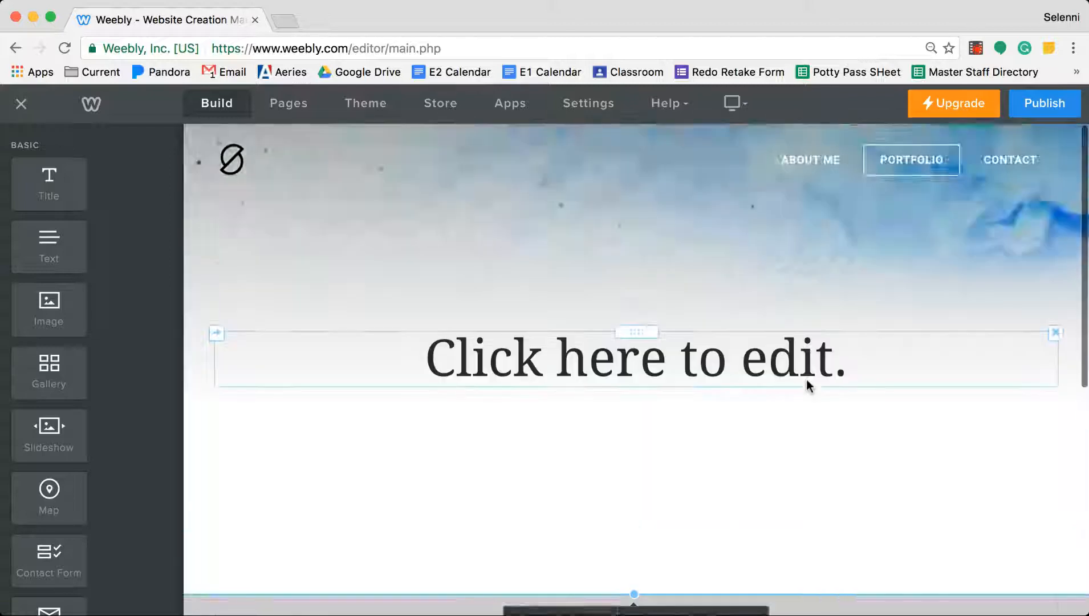
{"action": "scroll", "coordinate": [807, 386], "scroll_direction": "down", "scroll_amount": 2}
{"action": "left_click_drag", "start_coordinate": [632, 464], "coordinate": [641, 190]}
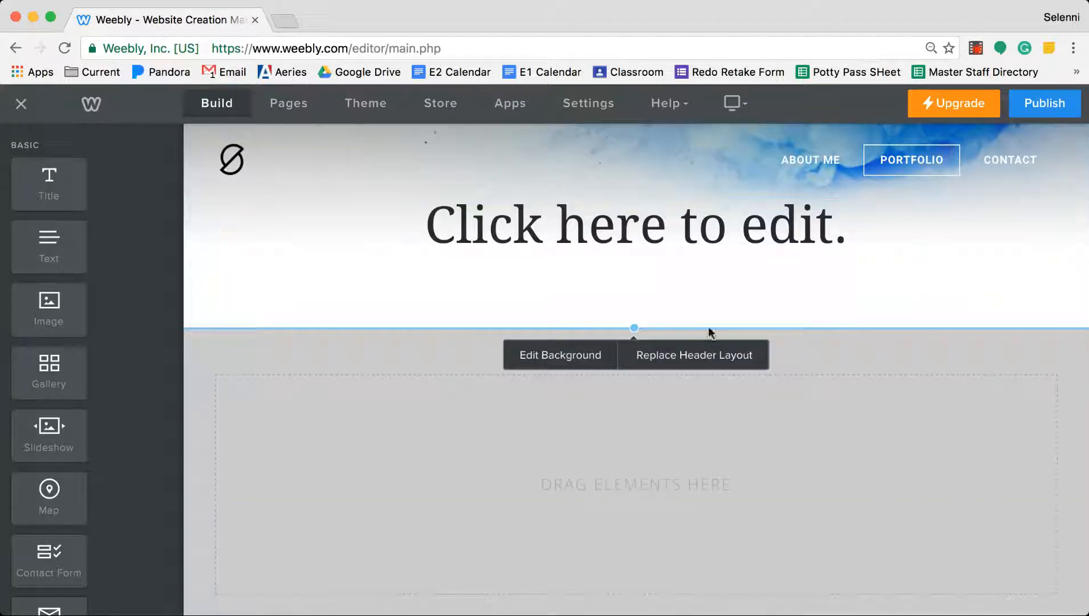
Enter "English 1 Portfolio" as the headline in the page header.
{"action": "left_click", "coordinate": [670, 231]}
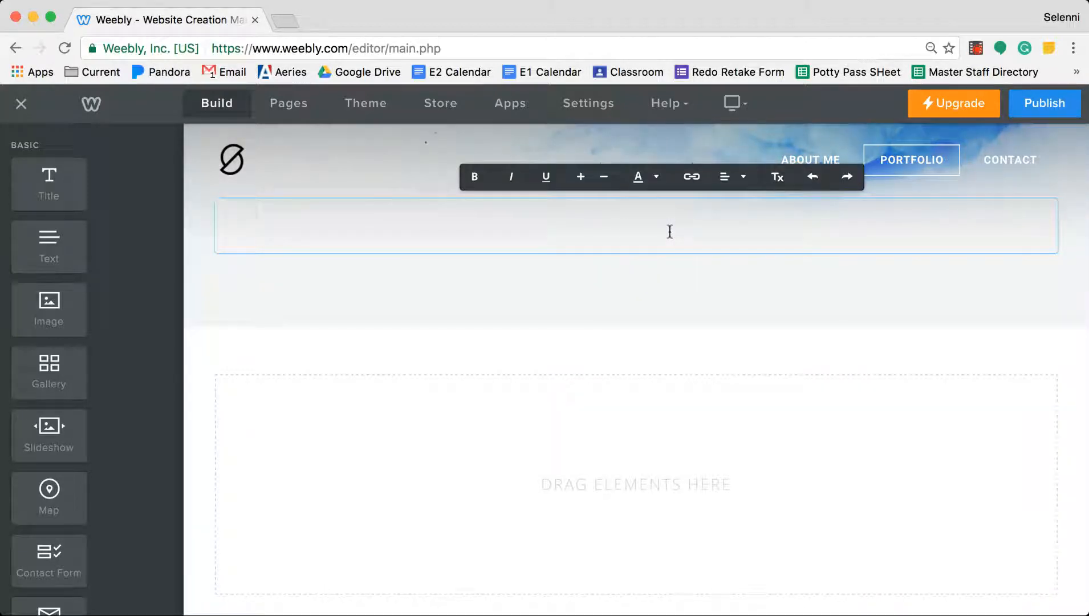
{"action": "type", "text": "English 1 Portfo"}
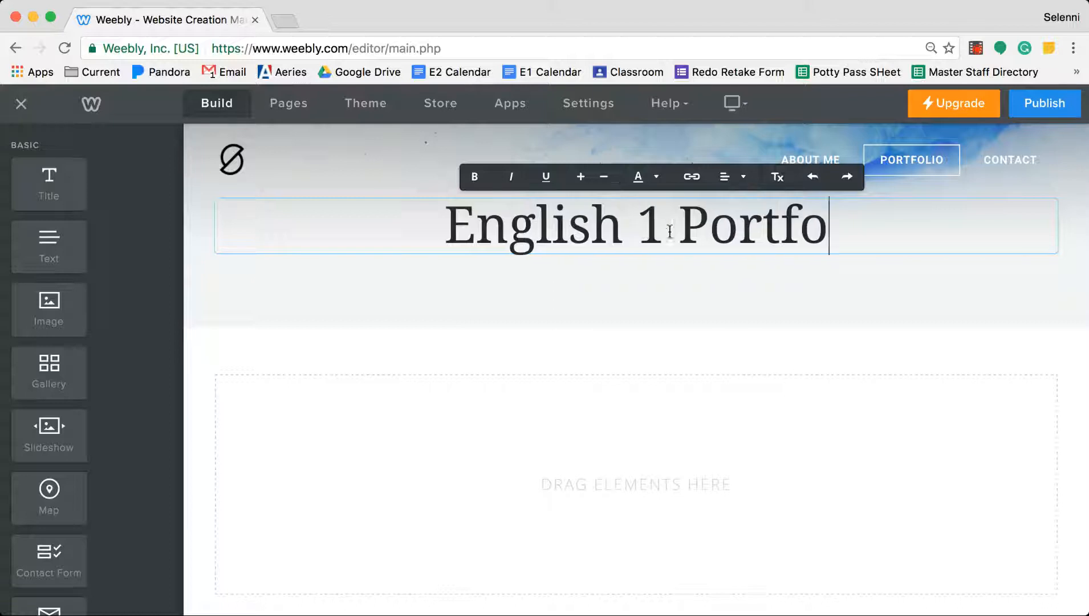
{"action": "type", "text": "lio"}
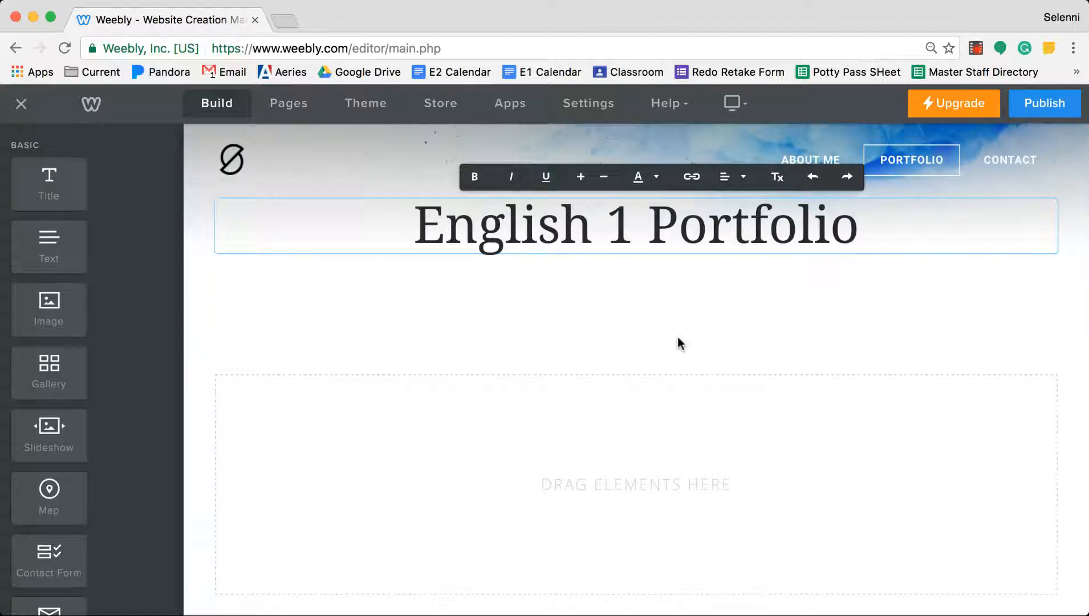
{"action": "left_click", "coordinate": [677, 336]}
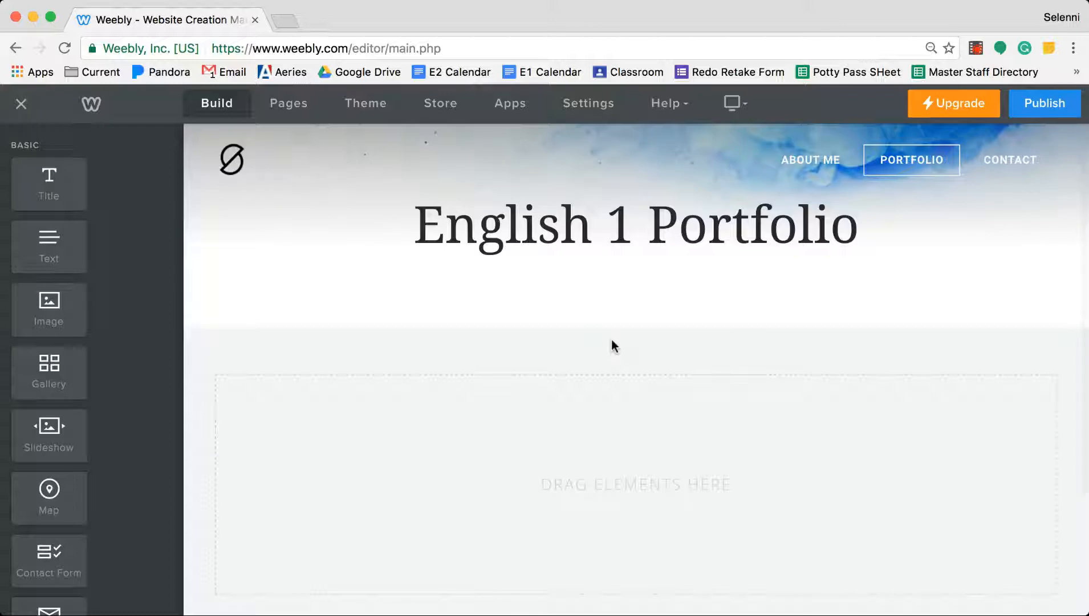
Add a new section directly below the header and leave it blank without choosing a section layout.
{"action": "scroll", "coordinate": [612, 345], "scroll_direction": "down", "scroll_amount": 3}
{"action": "scroll", "coordinate": [610, 340], "scroll_direction": "up", "scroll_amount": 3}
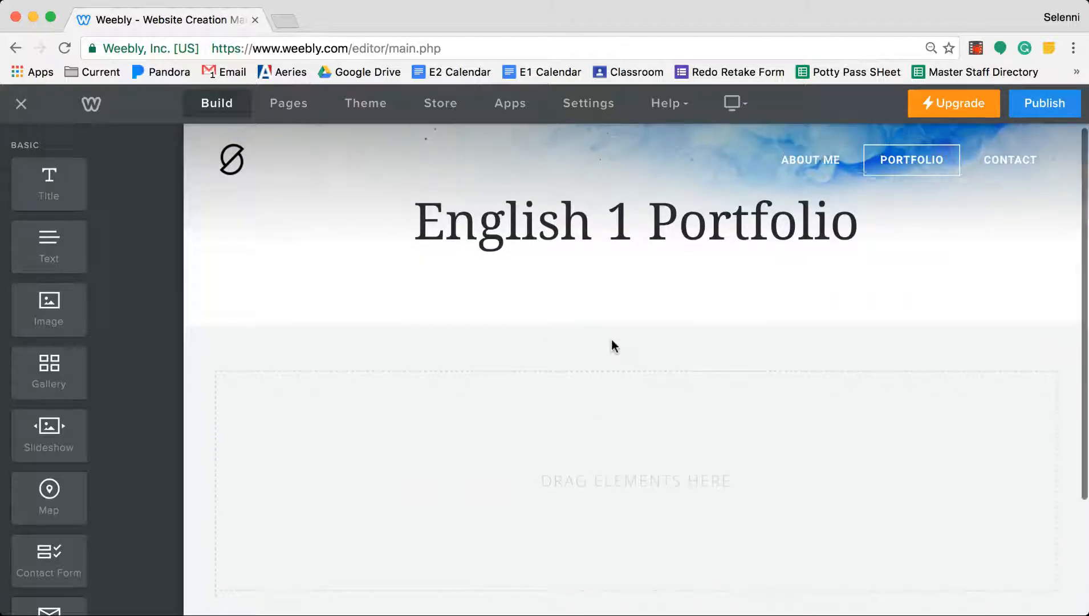
{"action": "scroll", "coordinate": [612, 340], "scroll_direction": "down", "scroll_amount": 3}
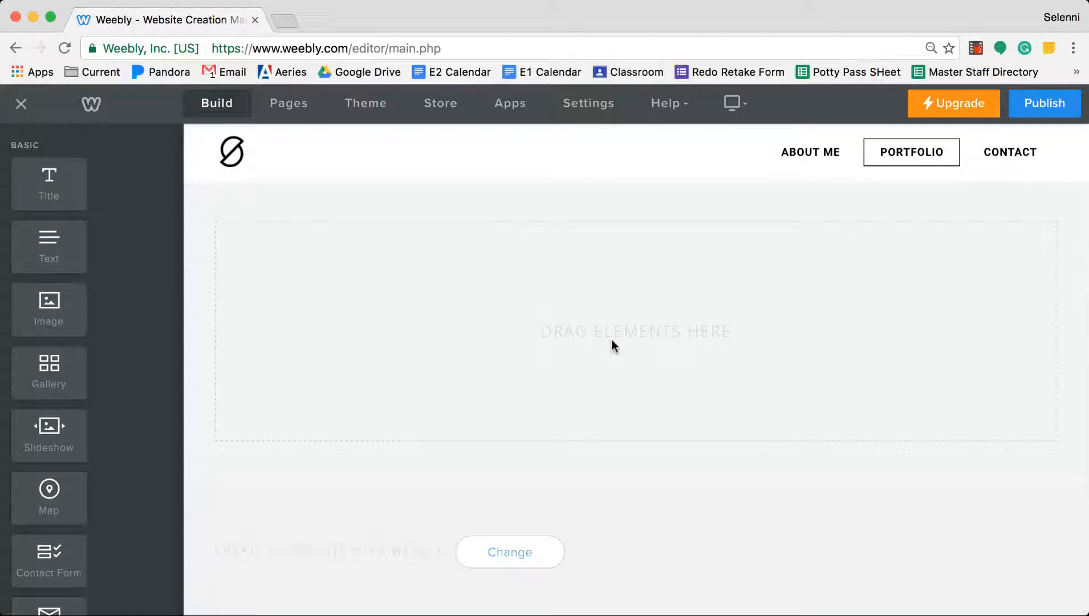
{"action": "scroll", "coordinate": [110, 429], "scroll_direction": "down", "scroll_amount": 5}
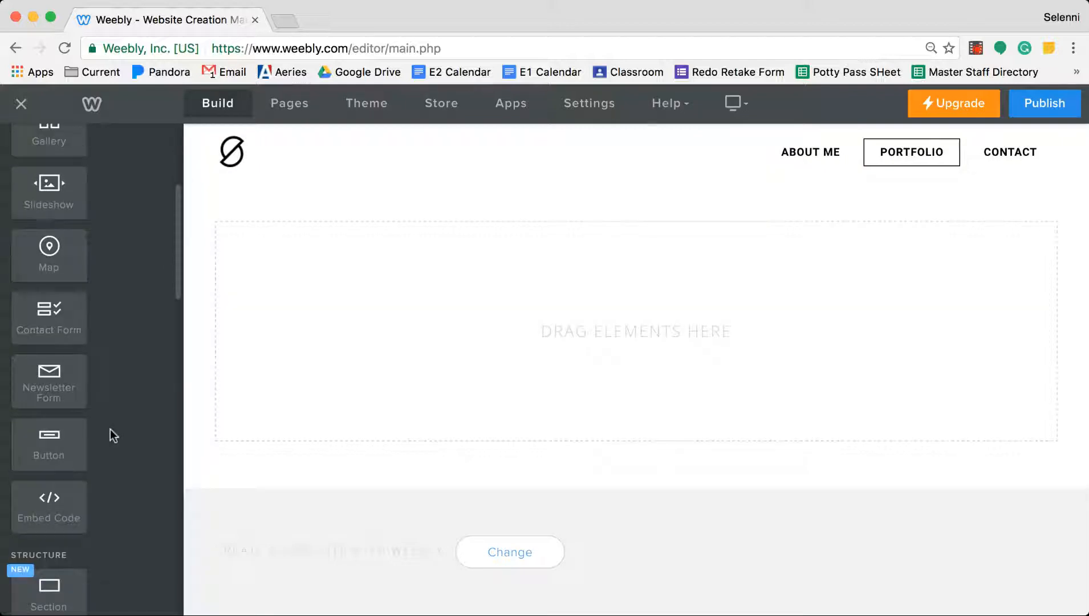
{"action": "scroll", "coordinate": [110, 429], "scroll_direction": "down", "scroll_amount": 5}
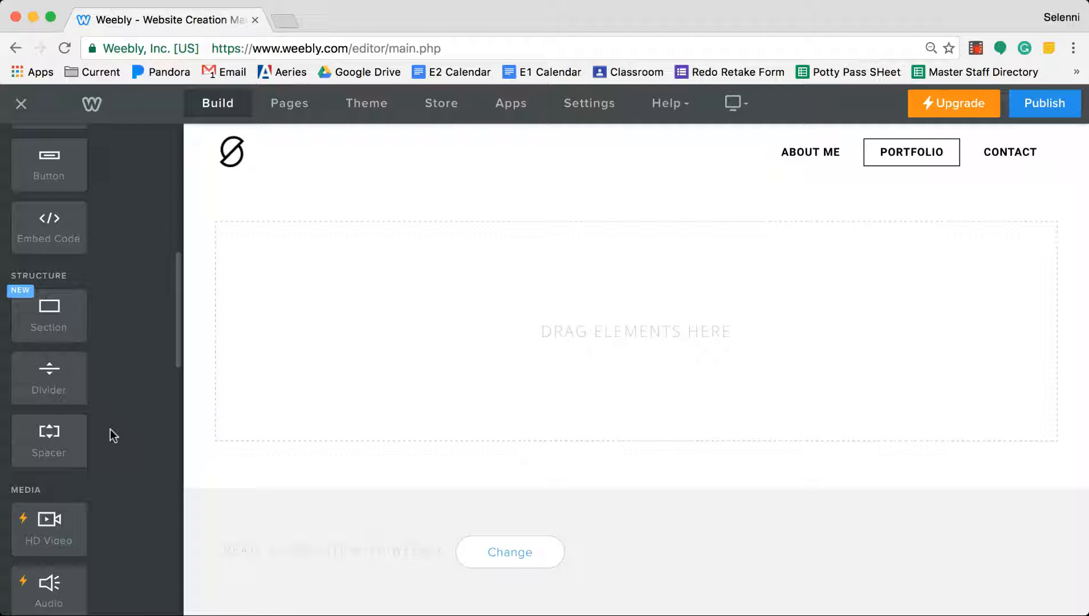
{"action": "left_click_drag", "start_coordinate": [82, 315], "coordinate": [380, 278]}
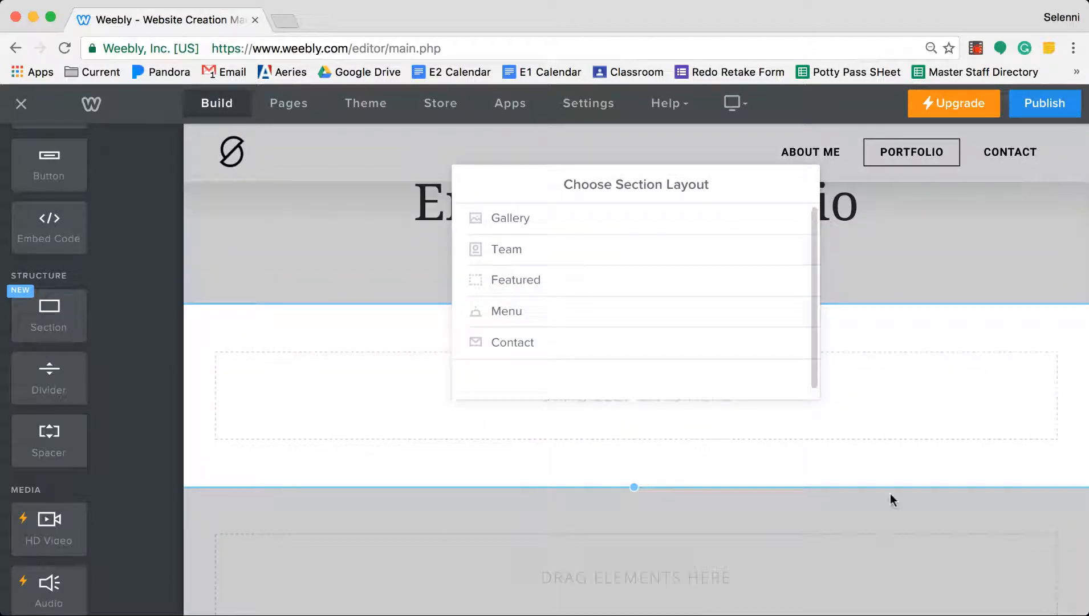
{"action": "scroll", "coordinate": [890, 494], "scroll_direction": "down", "scroll_amount": 3}
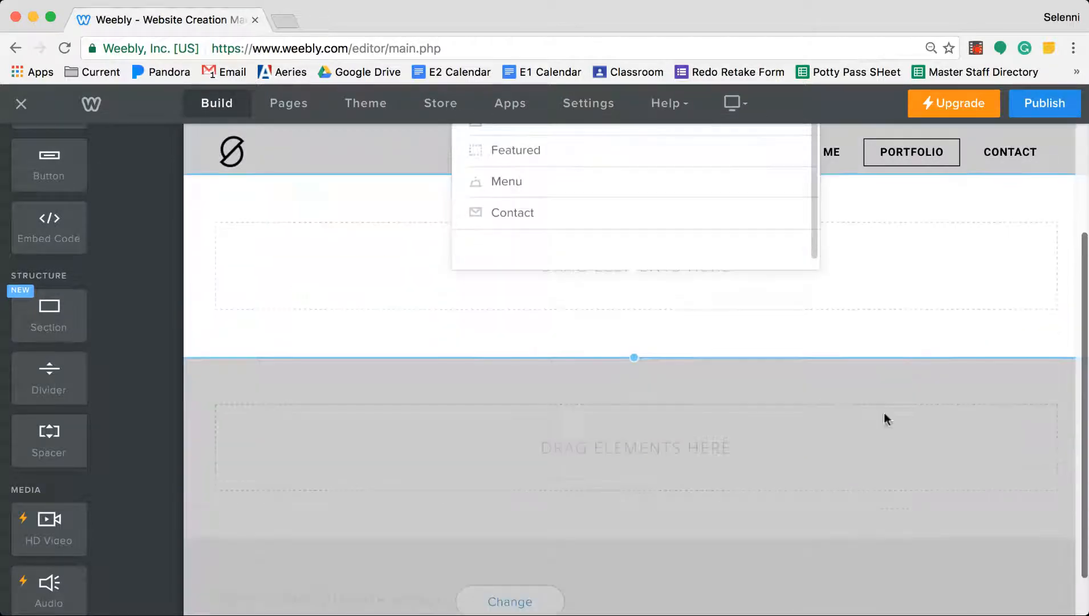
{"action": "left_click", "coordinate": [877, 273]}
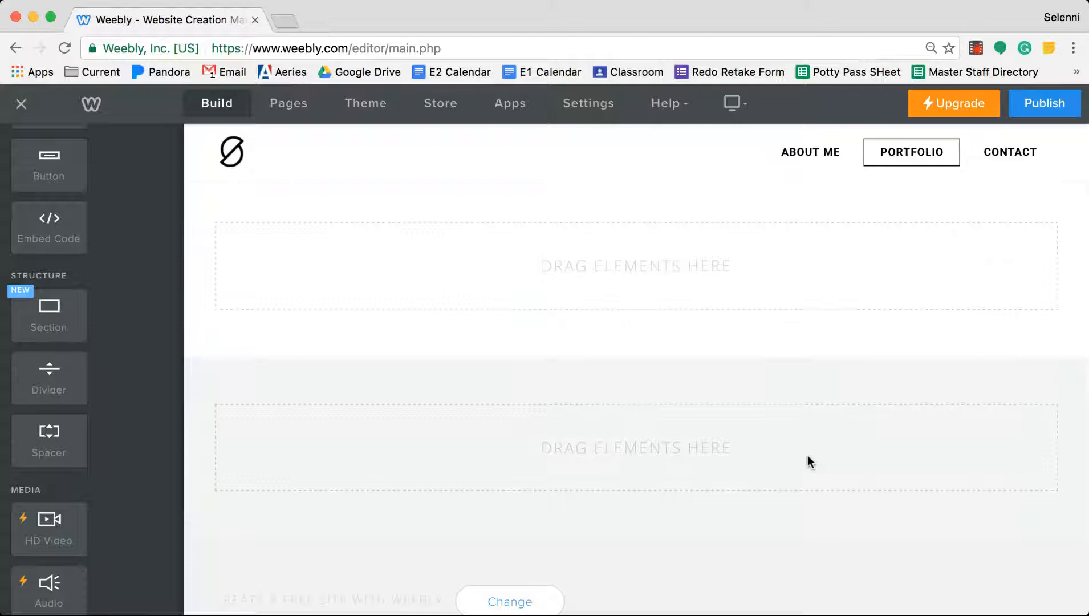
Add another blank section below the first one, again without a layout, for three content sections in total.
{"action": "left_click", "coordinate": [804, 455]}
{"action": "scroll", "coordinate": [721, 441], "scroll_direction": "down", "scroll_amount": 1}
{"action": "left_click_drag", "start_coordinate": [83, 335], "coordinate": [496, 522]}
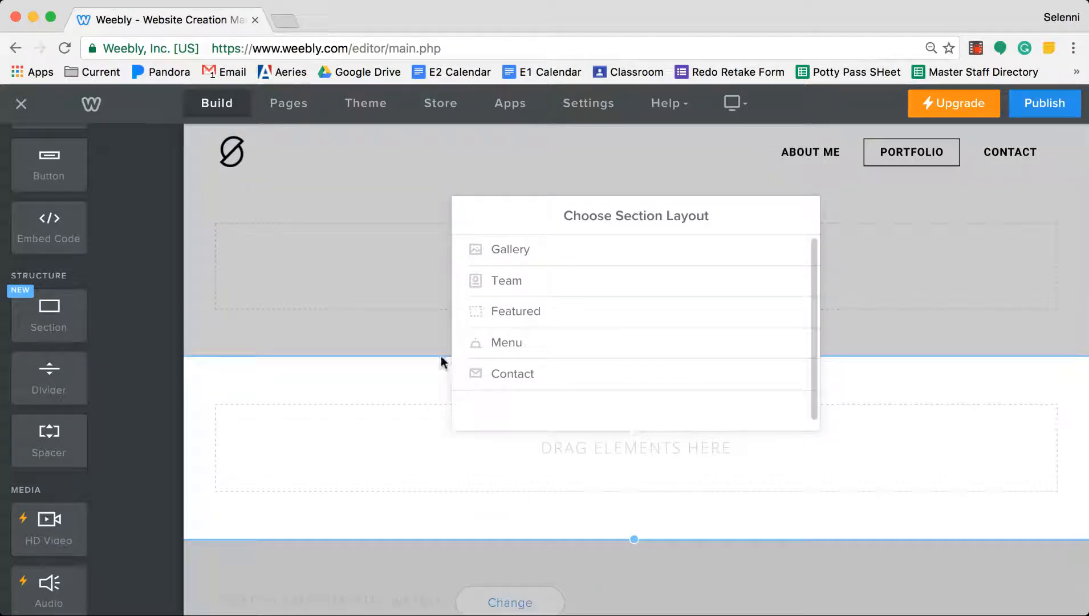
{"action": "left_click", "coordinate": [397, 377]}
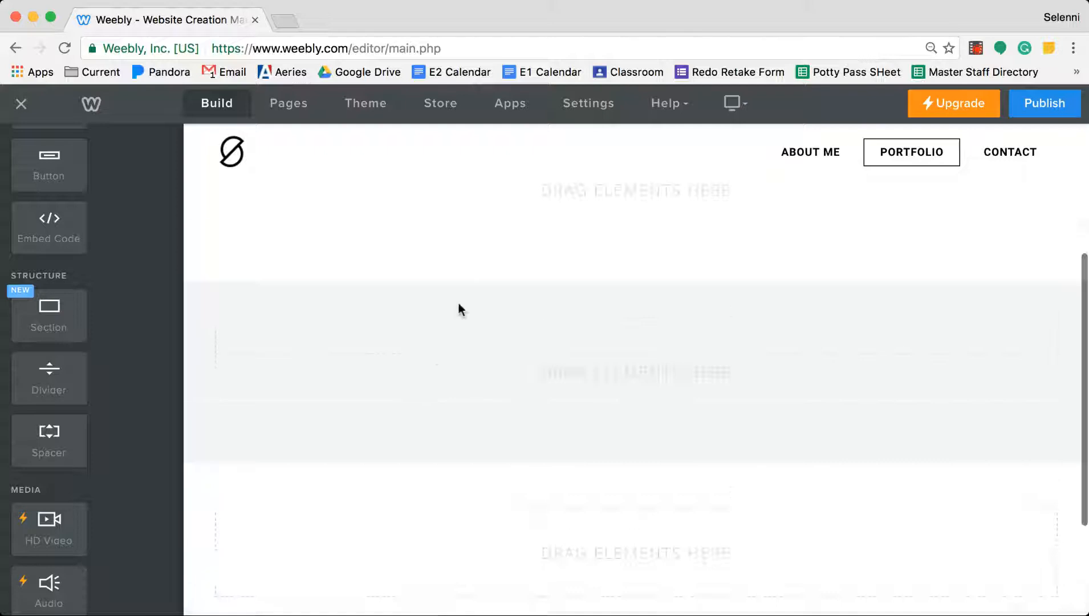
{"action": "left_click", "coordinate": [471, 306]}
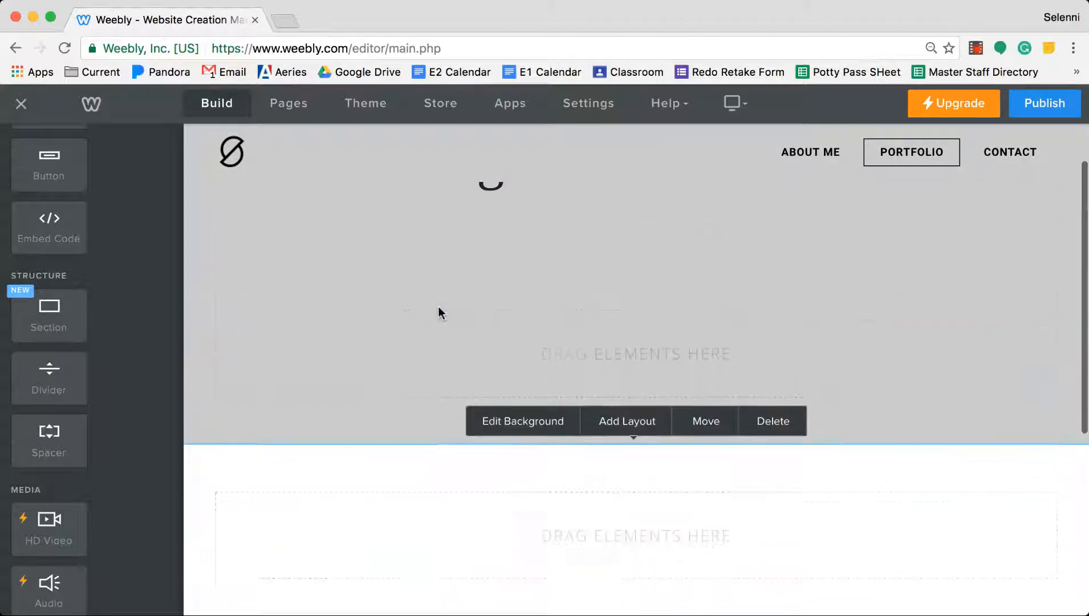
{"action": "left_click_drag", "start_coordinate": [54, 320], "coordinate": [68, 341]}
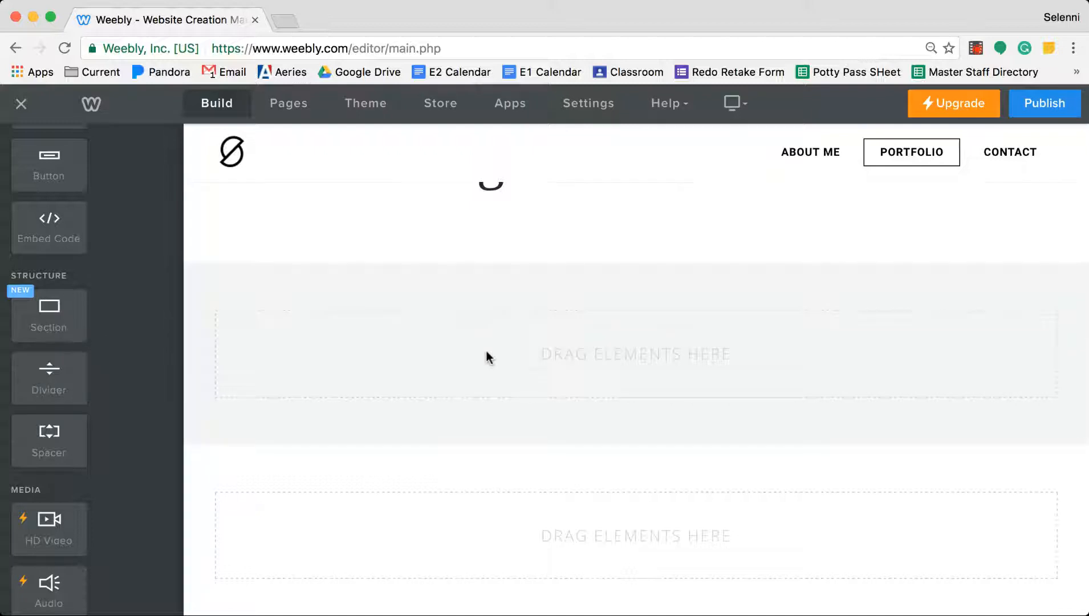
{"action": "scroll", "coordinate": [489, 358], "scroll_direction": "up", "scroll_amount": 2}
{"action": "scroll", "coordinate": [489, 358], "scroll_direction": "down", "scroll_amount": 3}
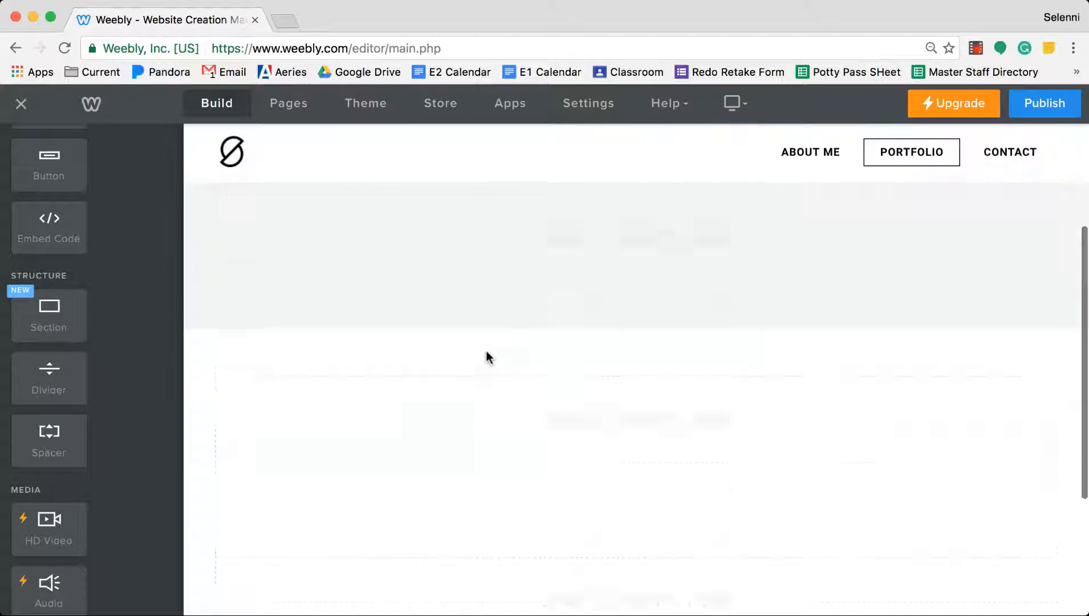
{"action": "scroll", "coordinate": [486, 357], "scroll_direction": "up", "scroll_amount": 3}
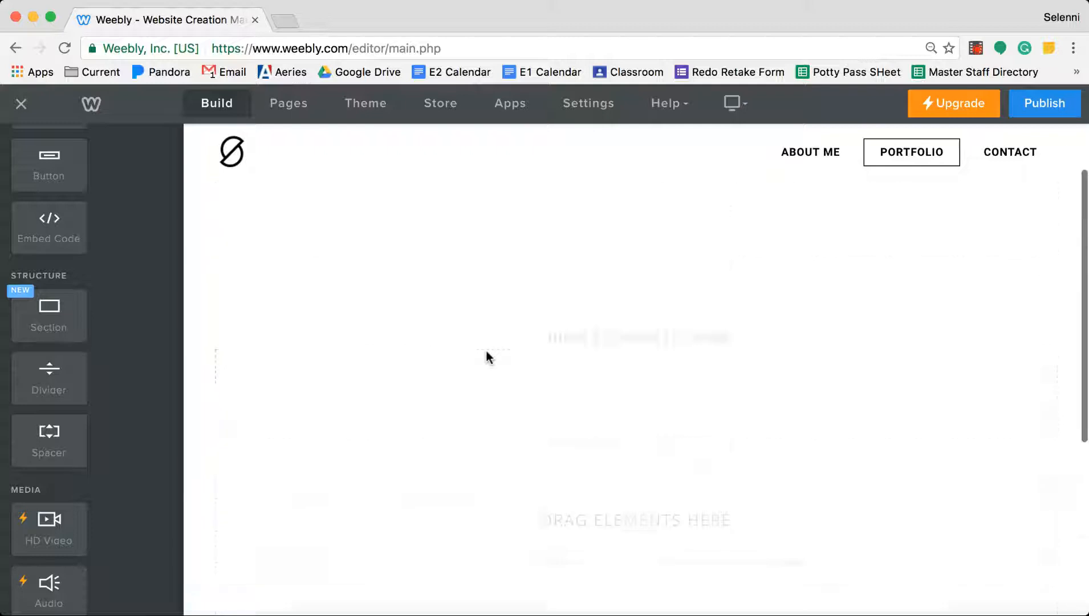
Add a Title element to the first section under the header and set its text to "Essays".
{"action": "scroll", "coordinate": [484, 357], "scroll_direction": "up", "scroll_amount": 3}
{"action": "scroll", "coordinate": [147, 242], "scroll_direction": "up", "scroll_amount": 5}
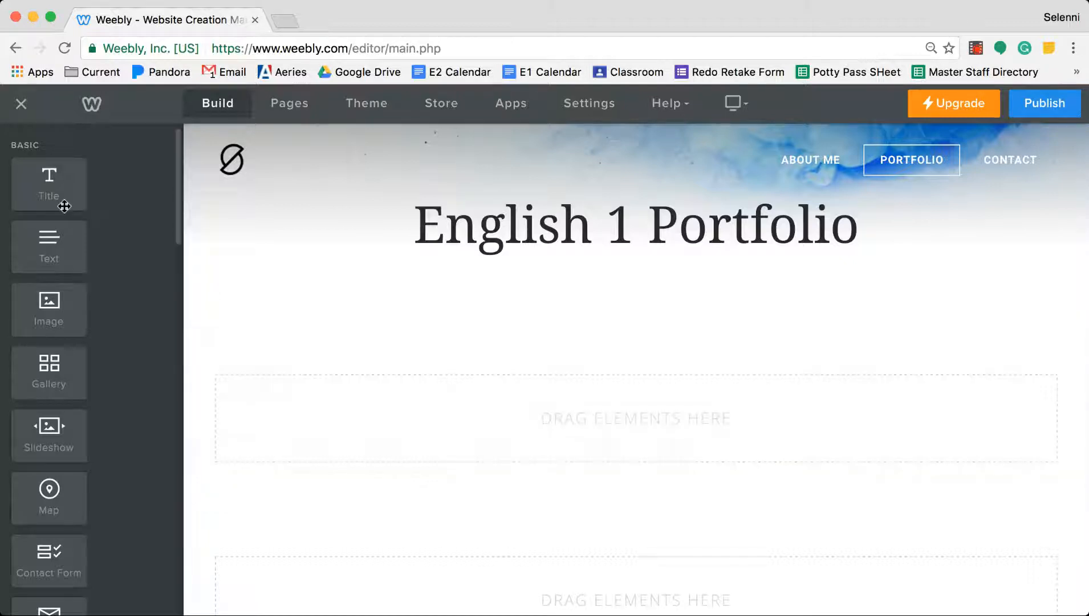
{"action": "left_click_drag", "start_coordinate": [43, 186], "coordinate": [316, 401]}
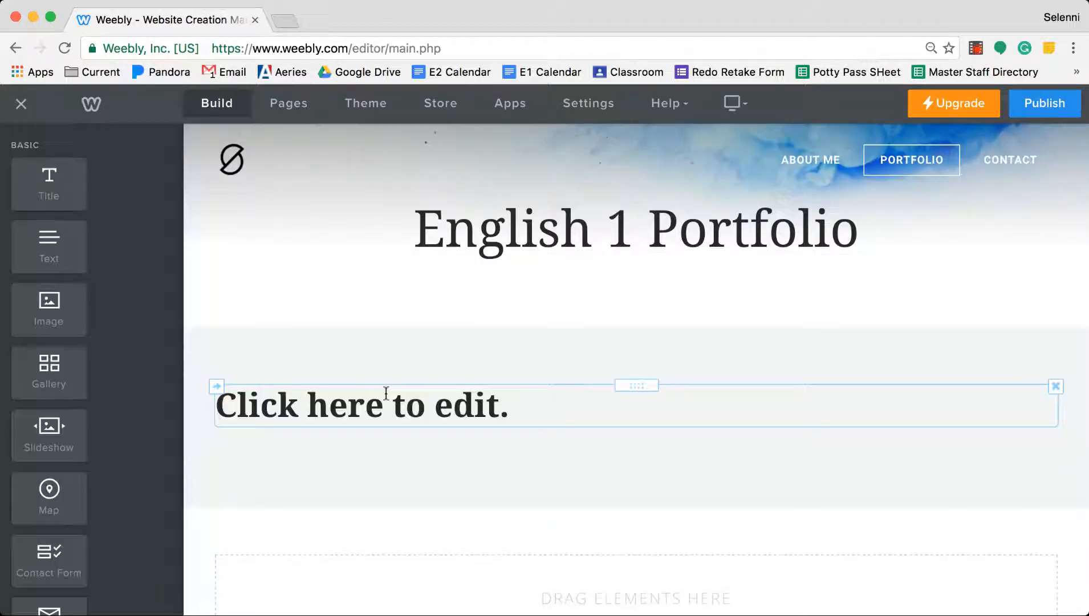
{"action": "left_click", "coordinate": [407, 408]}
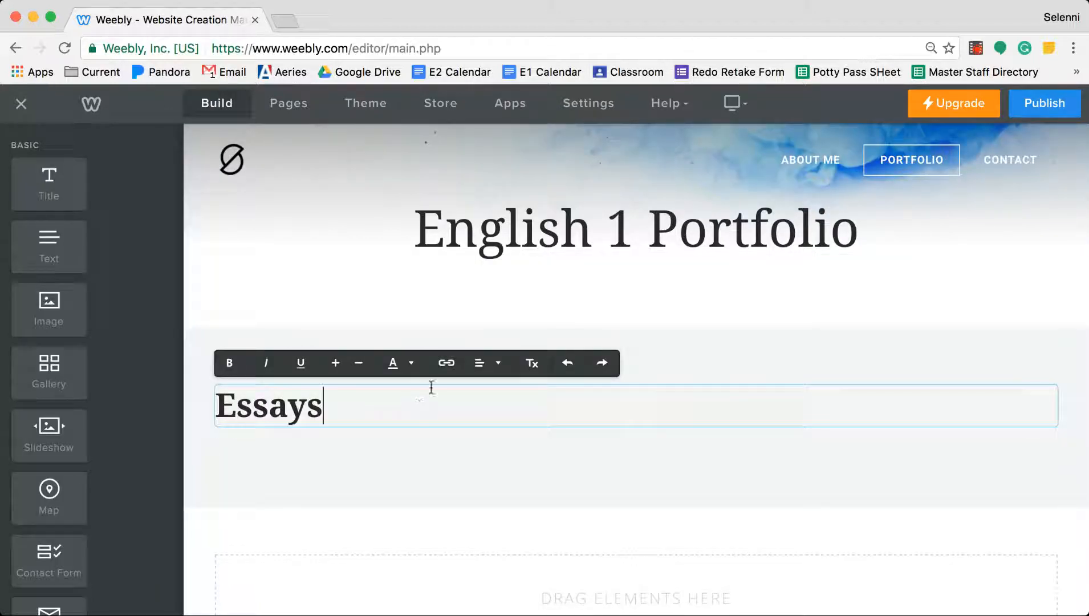
{"action": "left_click", "coordinate": [240, 307]}
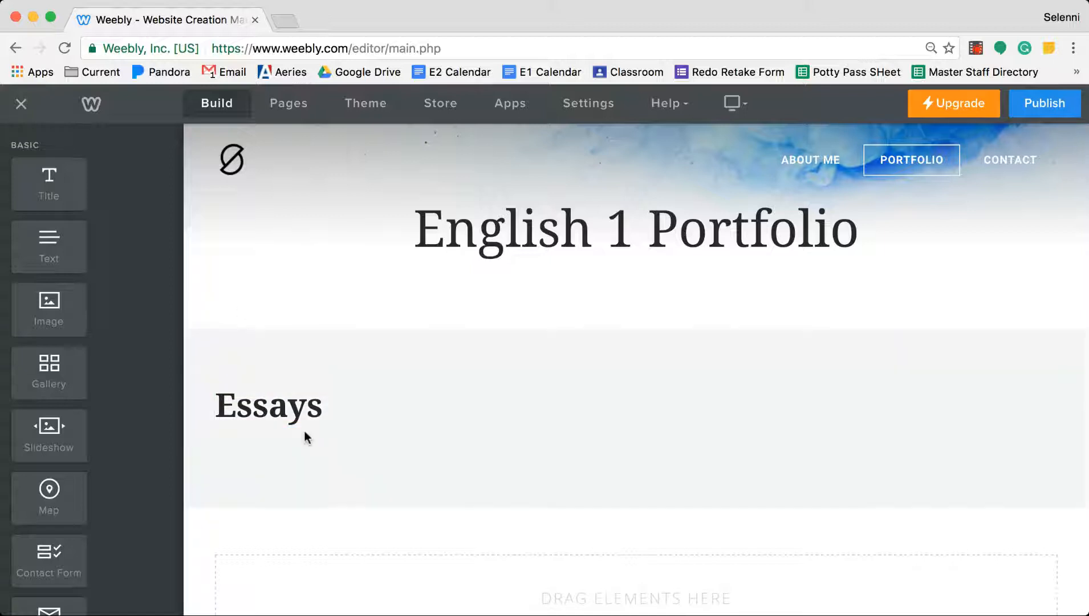
Add a Title element to the second section, below Essays, with the text "Projects".
{"action": "scroll", "coordinate": [321, 406], "scroll_direction": "down", "scroll_amount": 3}
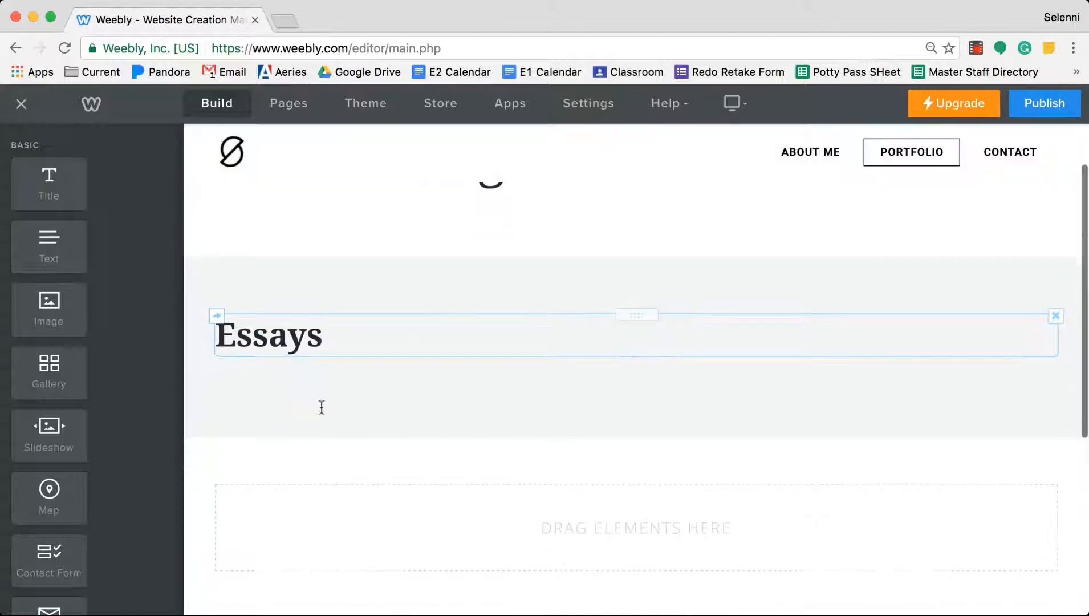
{"action": "left_click_drag", "start_coordinate": [61, 192], "coordinate": [290, 458]}
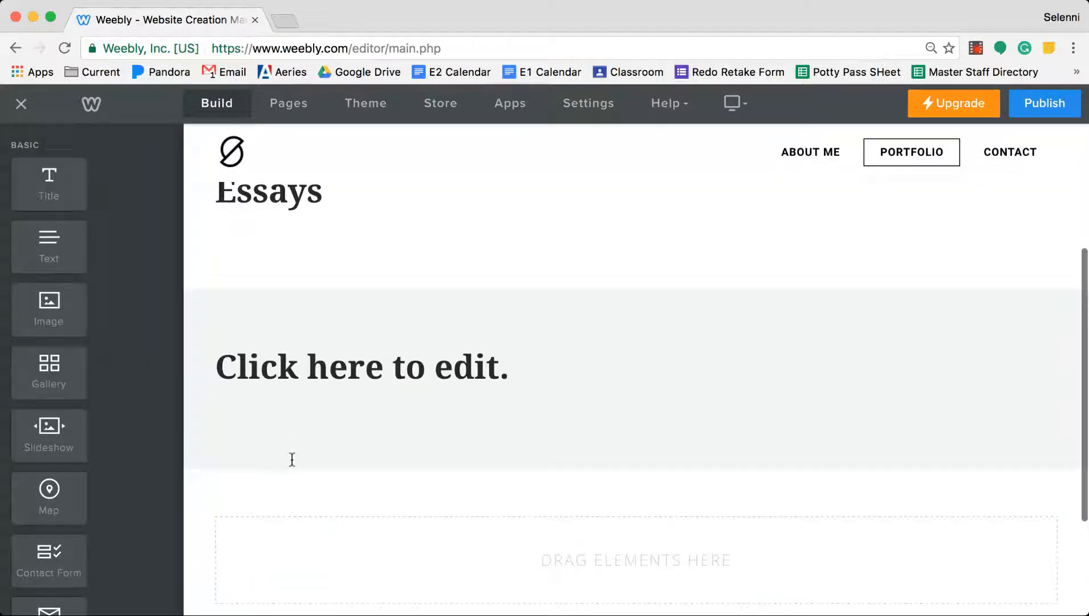
{"action": "left_click", "coordinate": [337, 356]}
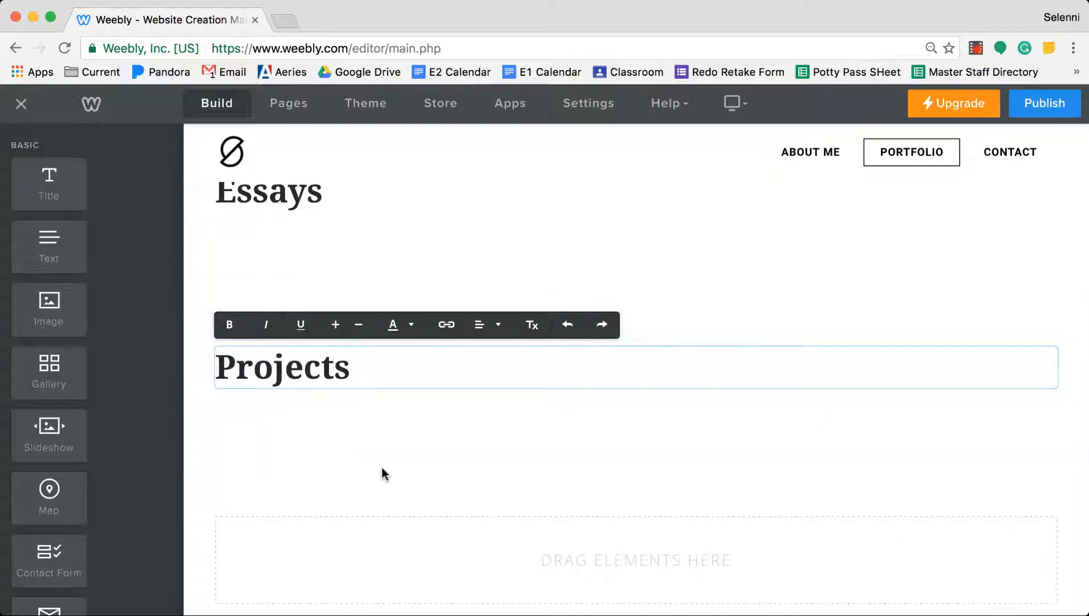
{"action": "left_click", "coordinate": [381, 467]}
Place a Title element in the third section and enter "Assignments" as its text.
{"action": "scroll", "coordinate": [353, 380], "scroll_direction": "down", "scroll_amount": 3}
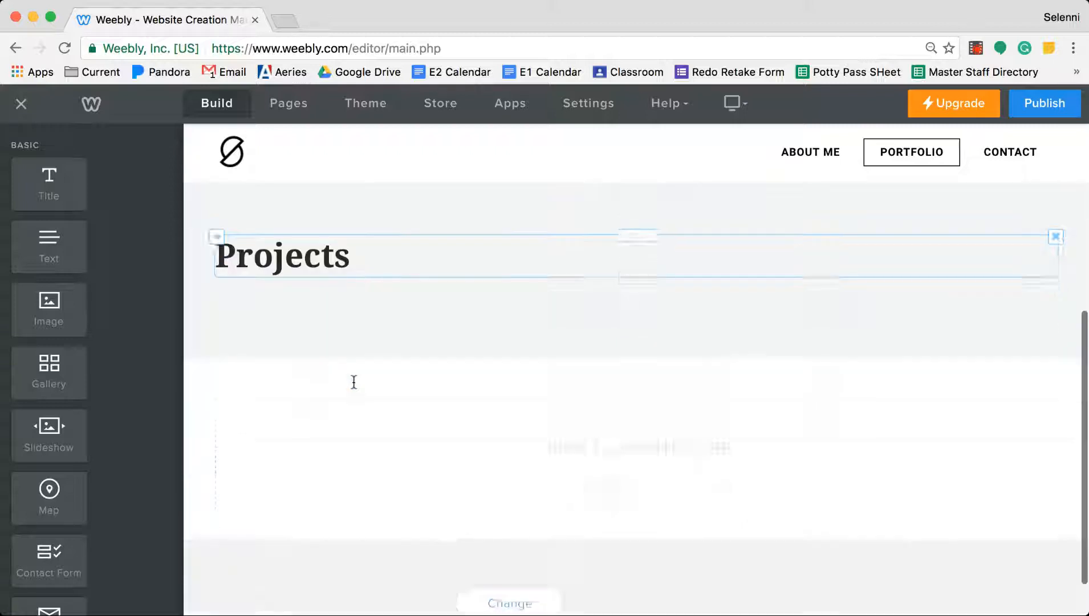
{"action": "left_click_drag", "start_coordinate": [56, 196], "coordinate": [310, 381]}
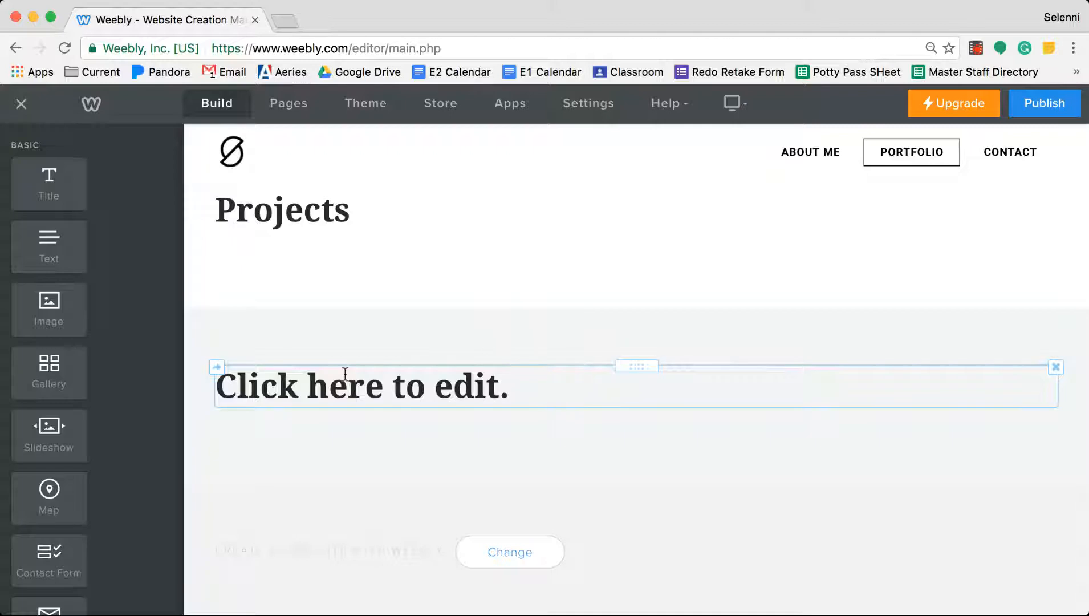
{"action": "left_click", "coordinate": [345, 374]}
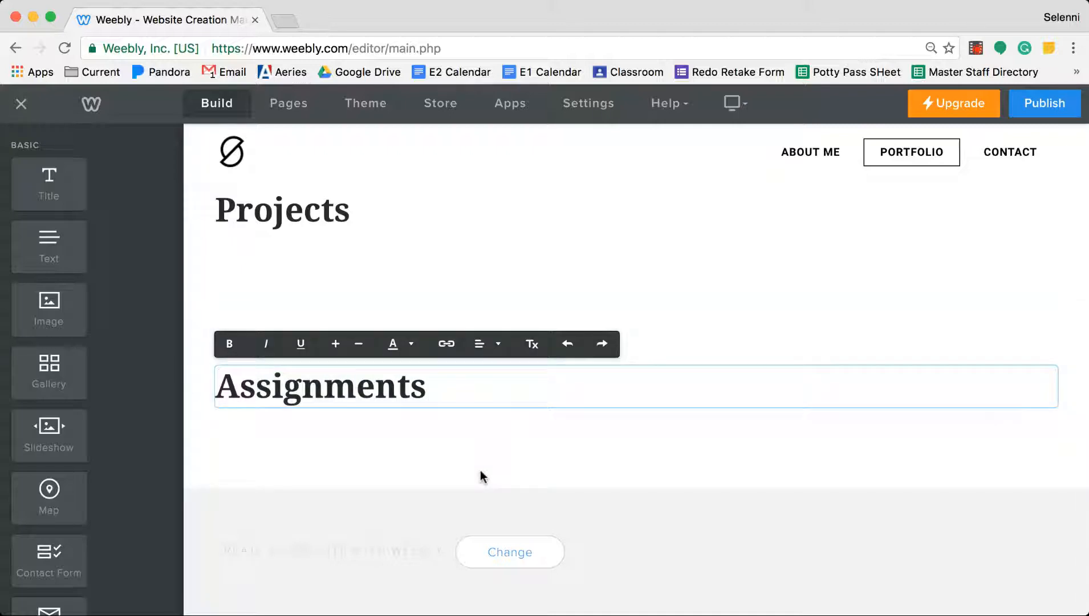
{"action": "left_click", "coordinate": [531, 468]}
Reduce the font size of the "Essays" title by one increment.
{"action": "scroll", "coordinate": [487, 368], "scroll_direction": "up", "scroll_amount": 7}
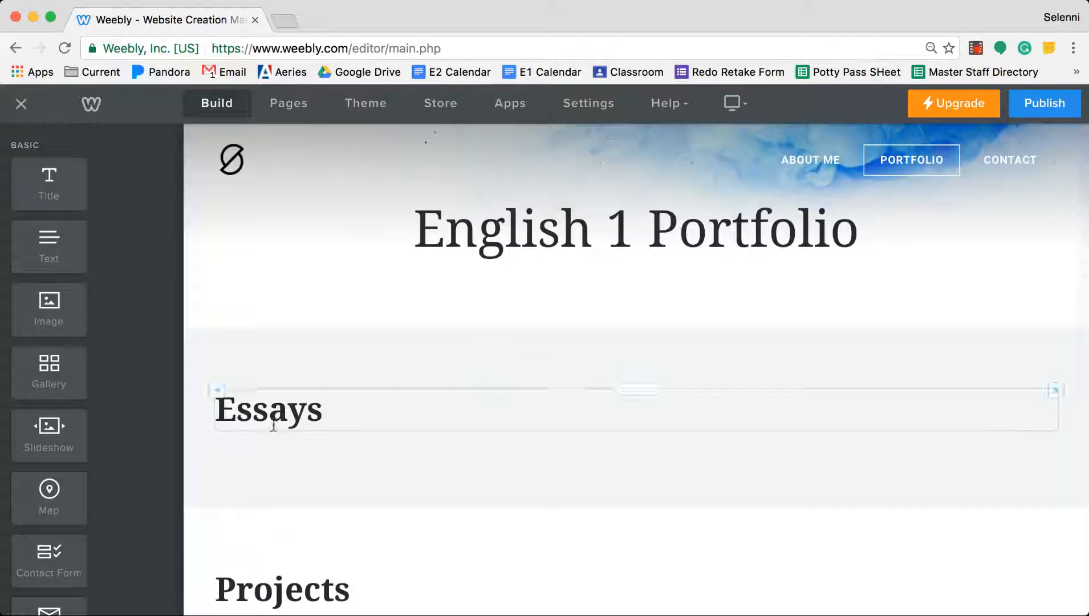
{"action": "double_click", "coordinate": [288, 419]}
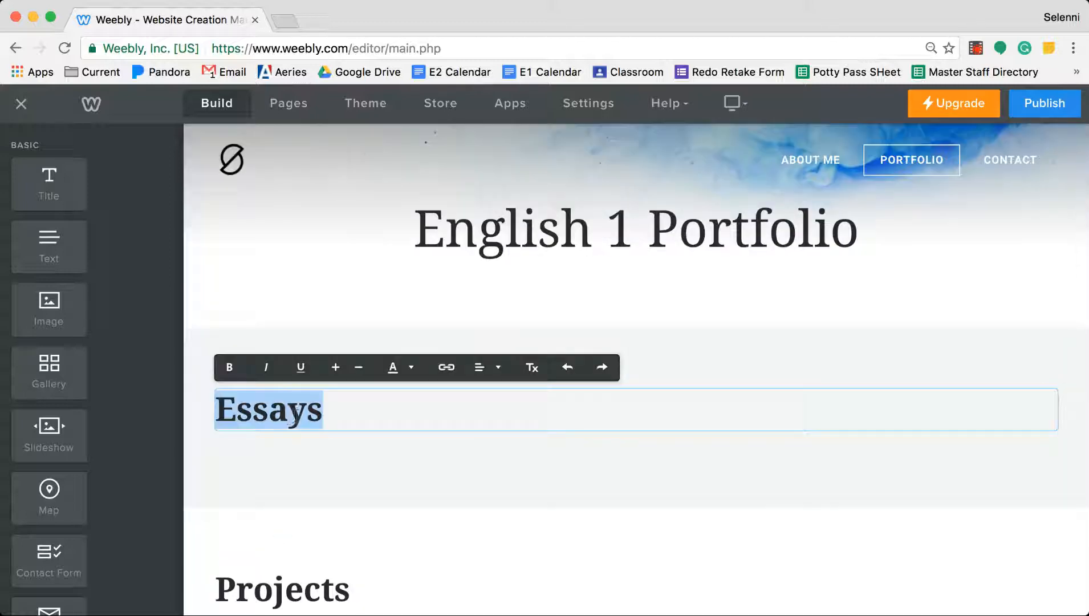
{"action": "left_click", "coordinate": [359, 371]}
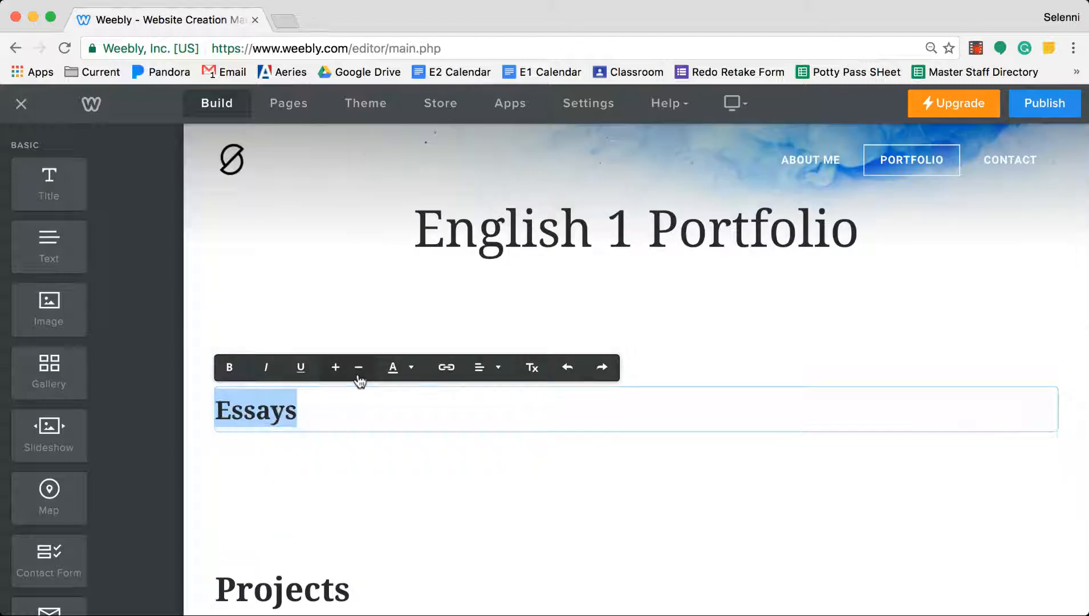
Change the text colour of the "Essays" title to the darkest red swatch.
{"action": "left_click", "coordinate": [411, 369]}
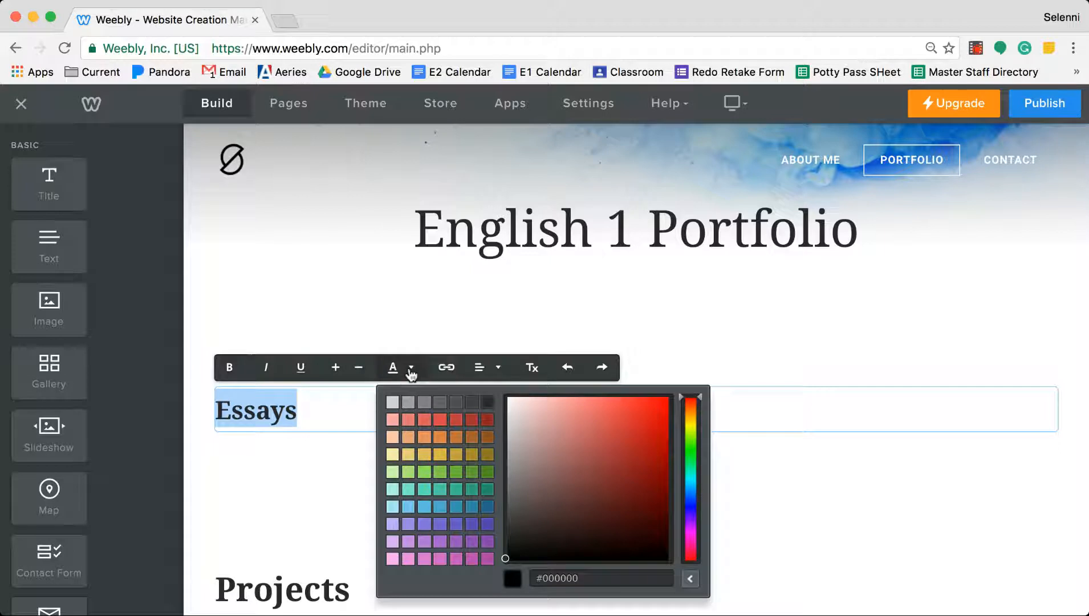
{"action": "left_click", "coordinate": [485, 422]}
{"action": "left_click", "coordinate": [354, 477]}
Reduce the "Projects" title's font size by one increment and colour it with the darkest orange-brown swatch.
{"action": "scroll", "coordinate": [355, 477], "scroll_direction": "down", "scroll_amount": 3}
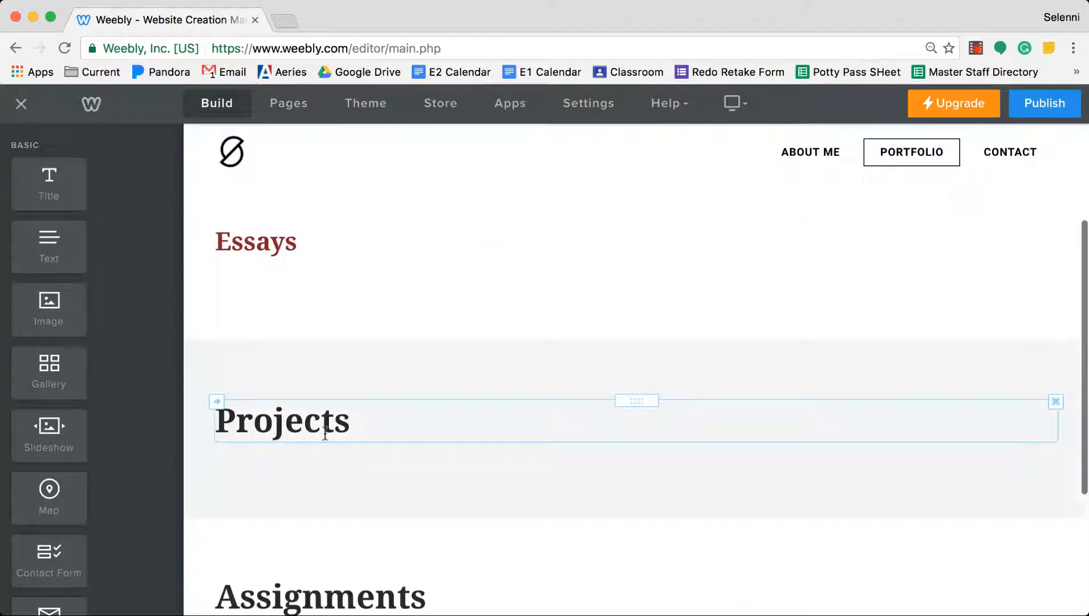
{"action": "double_click", "coordinate": [325, 434]}
{"action": "left_click", "coordinate": [368, 380]}
{"action": "left_click", "coordinate": [368, 379]}
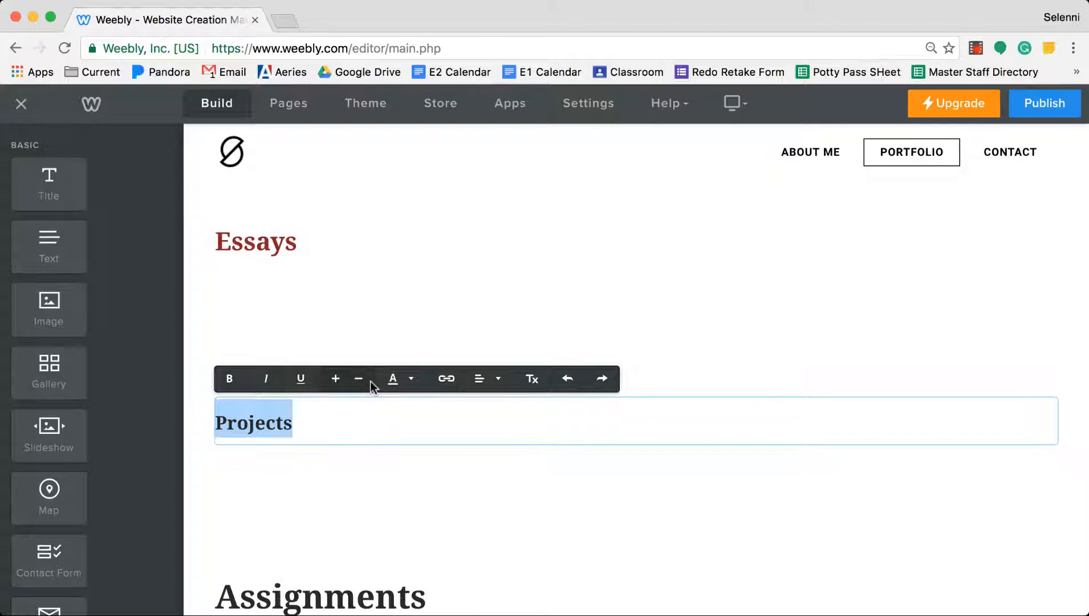
{"action": "left_click", "coordinate": [337, 382]}
{"action": "left_click", "coordinate": [413, 387]}
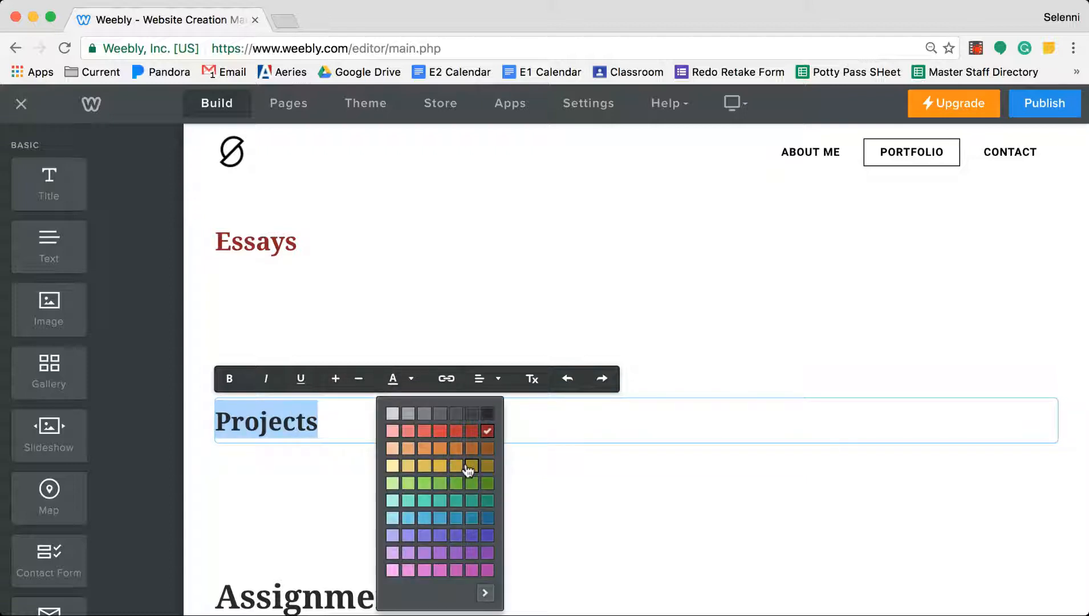
{"action": "left_click", "coordinate": [485, 451]}
{"action": "left_click", "coordinate": [418, 479]}
Colour the "Assignments" title with the darkest teal-green swatch and reduce its font size by one increment.
{"action": "scroll", "coordinate": [418, 479], "scroll_direction": "down", "scroll_amount": 3}
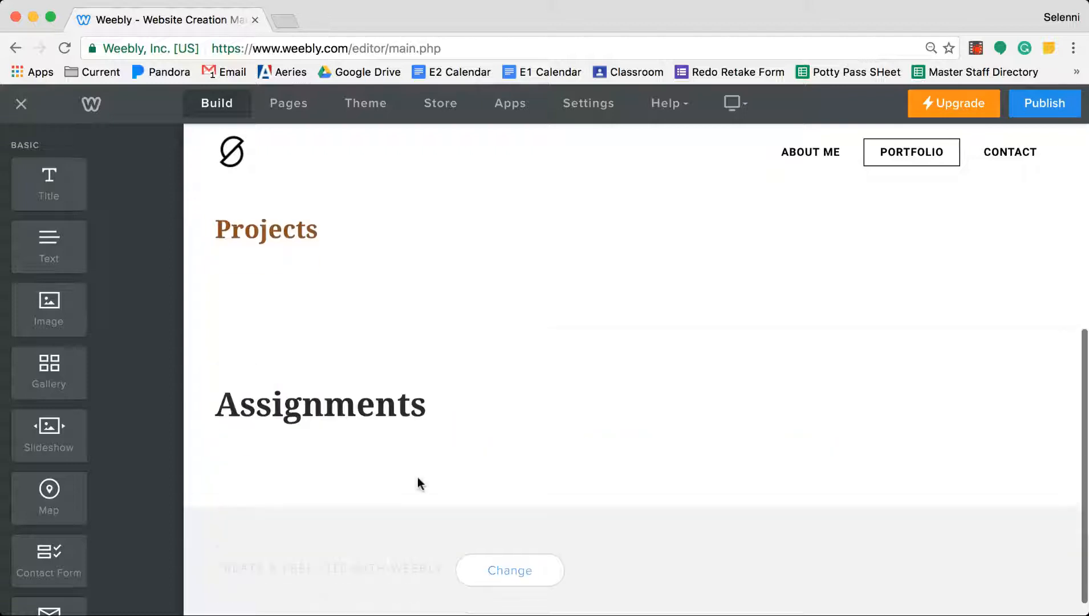
{"action": "double_click", "coordinate": [354, 408]}
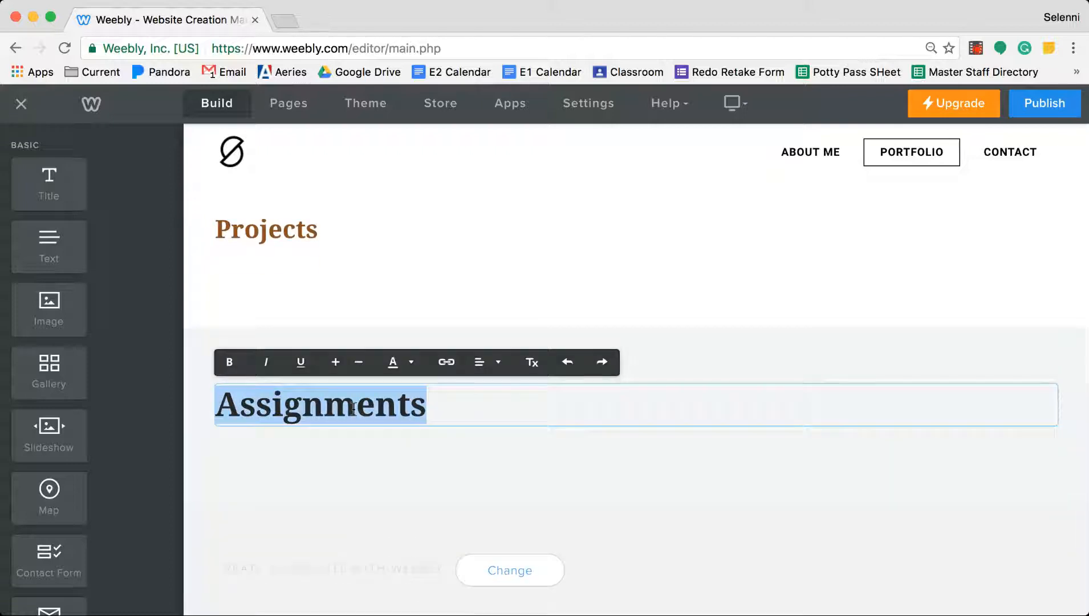
{"action": "left_click", "coordinate": [411, 365]}
{"action": "left_click", "coordinate": [488, 483]}
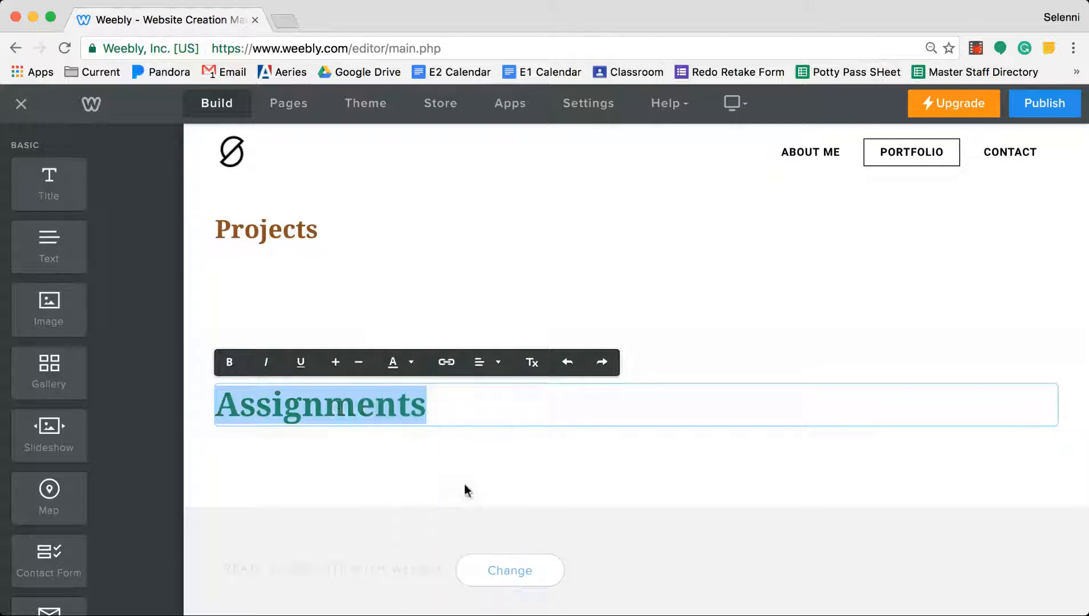
{"action": "left_click", "coordinate": [316, 462]}
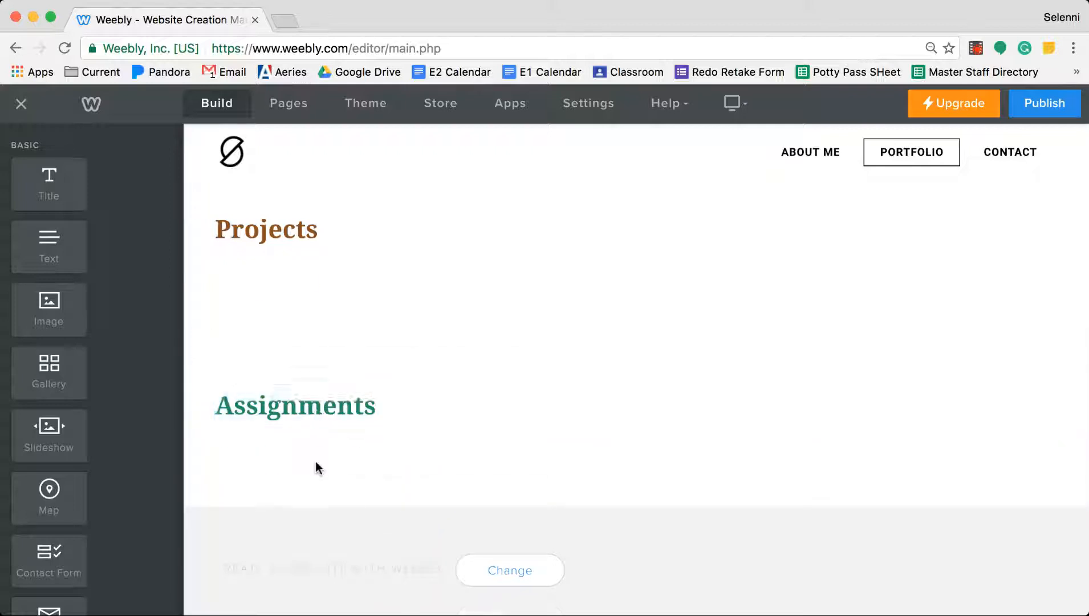
Add a Document element directly below the "Essays" title.
{"action": "scroll", "coordinate": [316, 462], "scroll_direction": "up", "scroll_amount": 5}
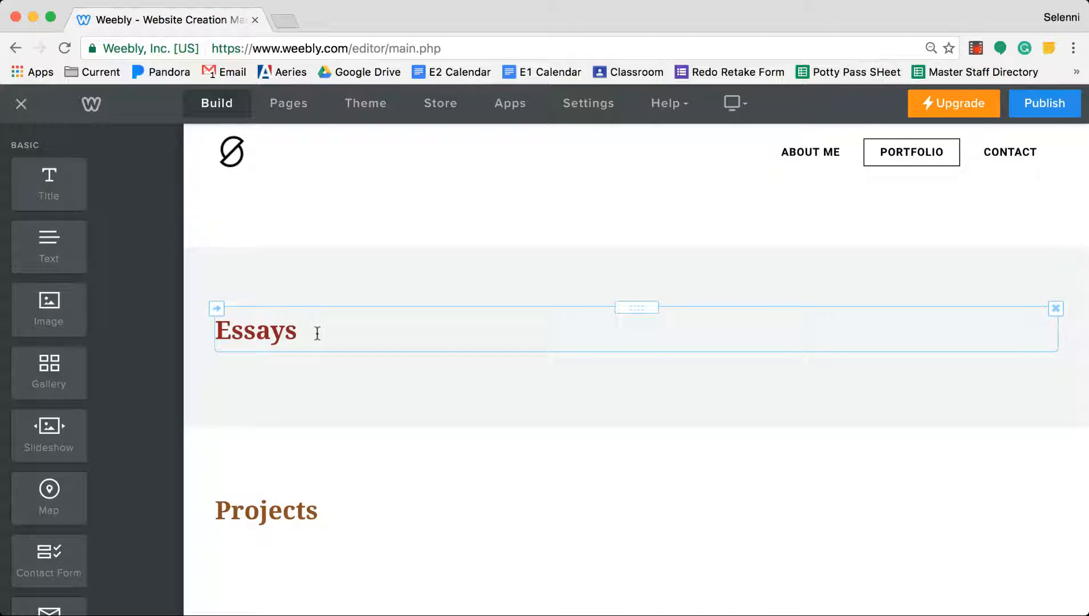
{"action": "left_click", "coordinate": [327, 333]}
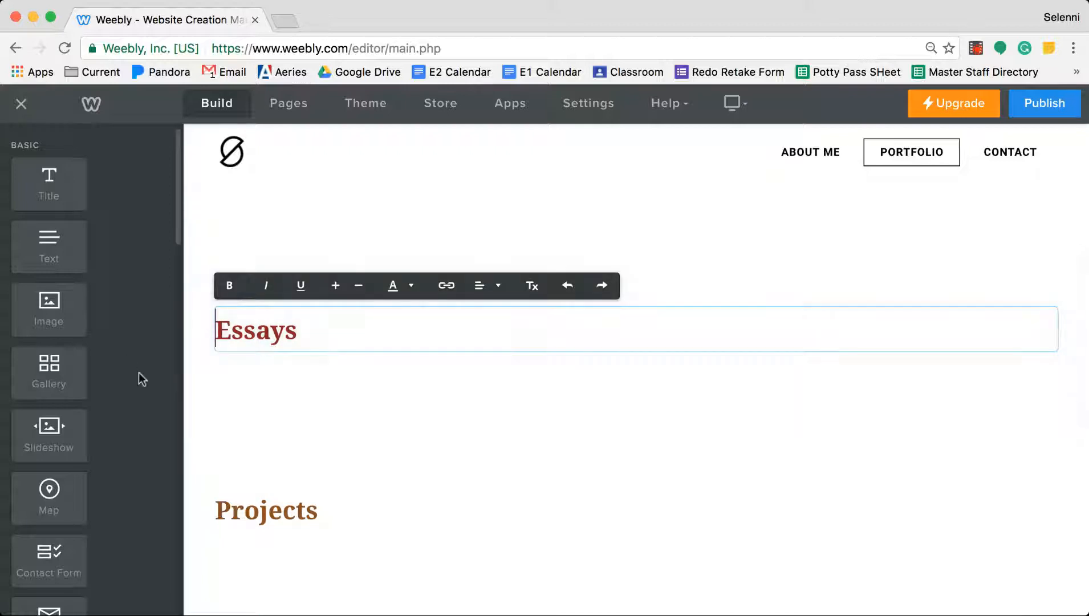
{"action": "scroll", "coordinate": [153, 399], "scroll_direction": "down", "scroll_amount": 5}
{"action": "scroll", "coordinate": [153, 397], "scroll_direction": "down", "scroll_amount": 4}
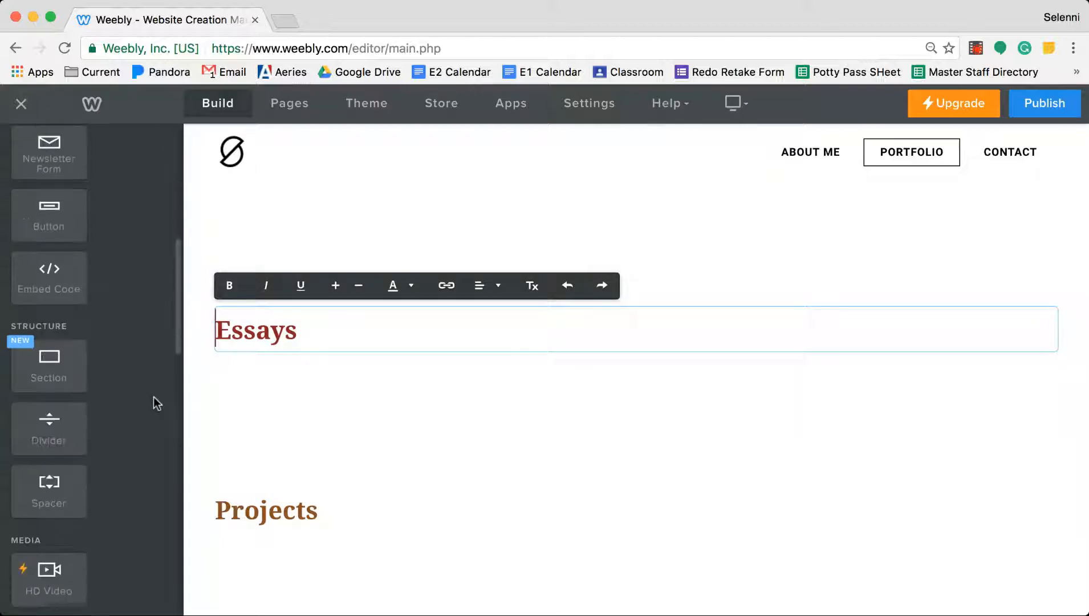
{"action": "scroll", "coordinate": [153, 402], "scroll_direction": "up", "scroll_amount": 5}
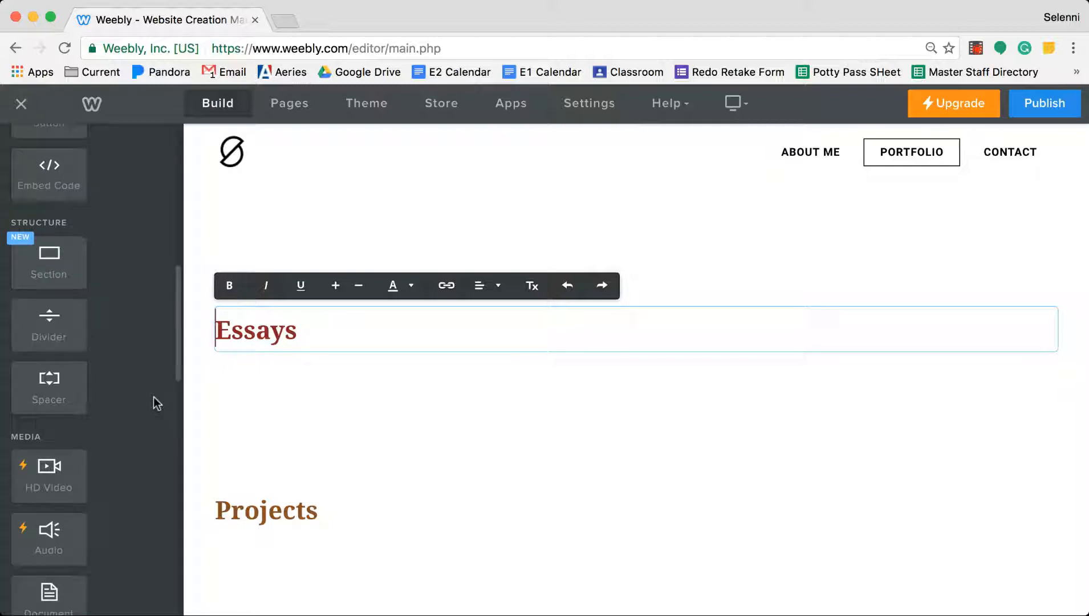
{"action": "scroll", "coordinate": [154, 402], "scroll_direction": "up", "scroll_amount": 3}
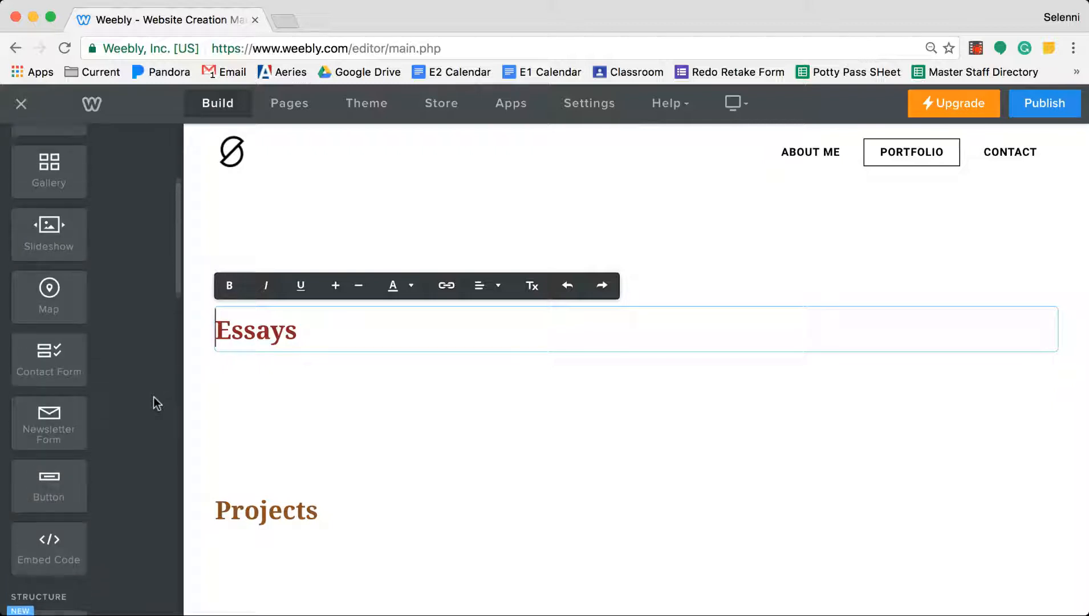
{"action": "scroll", "coordinate": [153, 403], "scroll_direction": "down", "scroll_amount": 3}
{"action": "scroll", "coordinate": [157, 402], "scroll_direction": "down", "scroll_amount": 6}
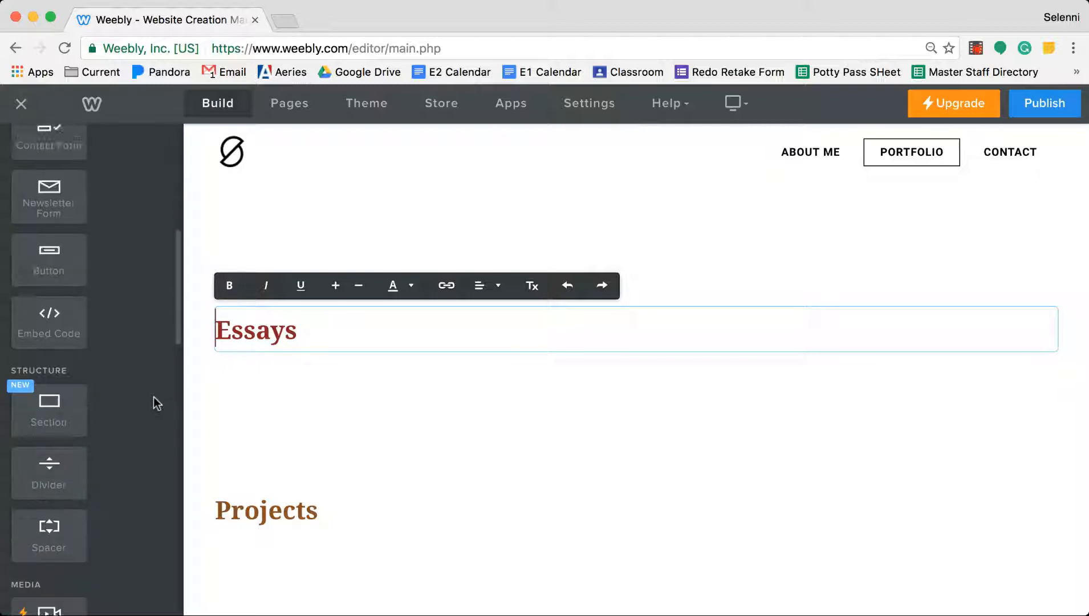
{"action": "scroll", "coordinate": [157, 401], "scroll_direction": "down", "scroll_amount": 4}
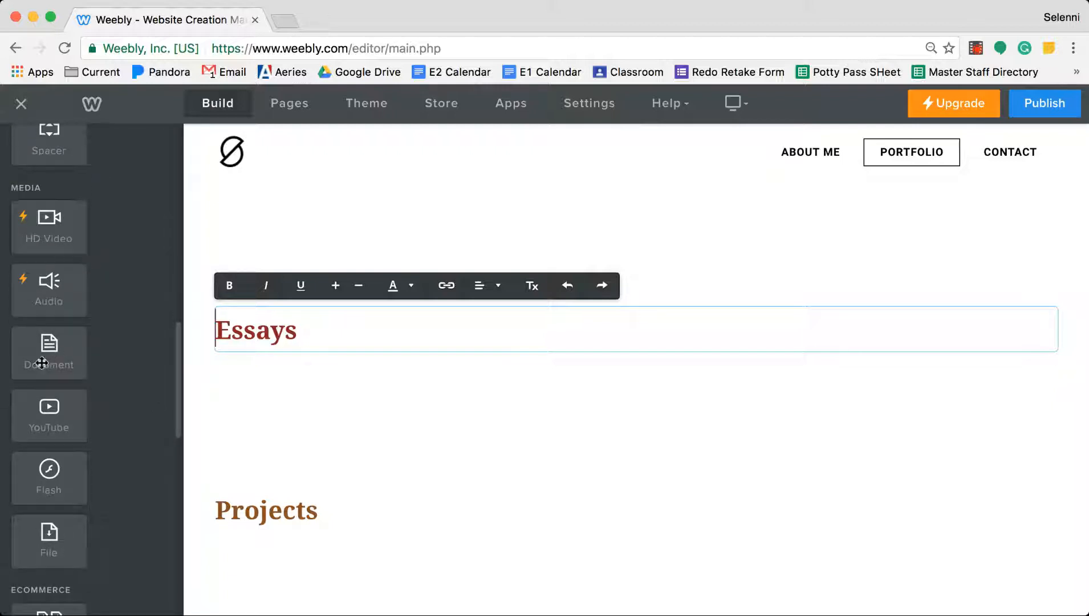
{"action": "left_click_drag", "start_coordinate": [47, 356], "coordinate": [355, 390]}
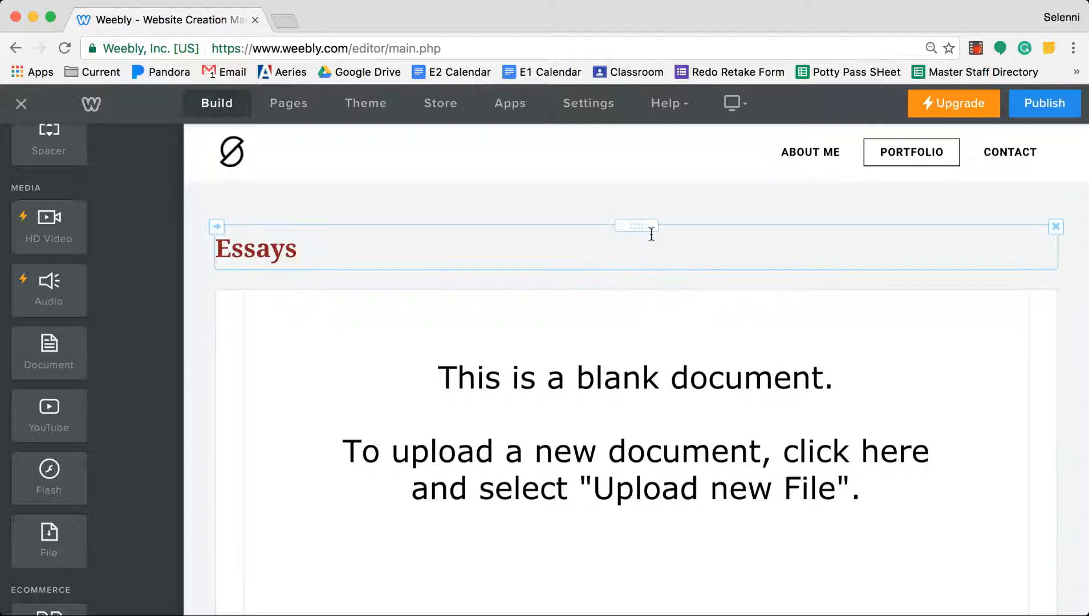
Examine the blank document placeholder in the Essays section, including its scrollable content and viewer controls.
{"action": "scroll", "coordinate": [652, 233], "scroll_direction": "down", "scroll_amount": 2}
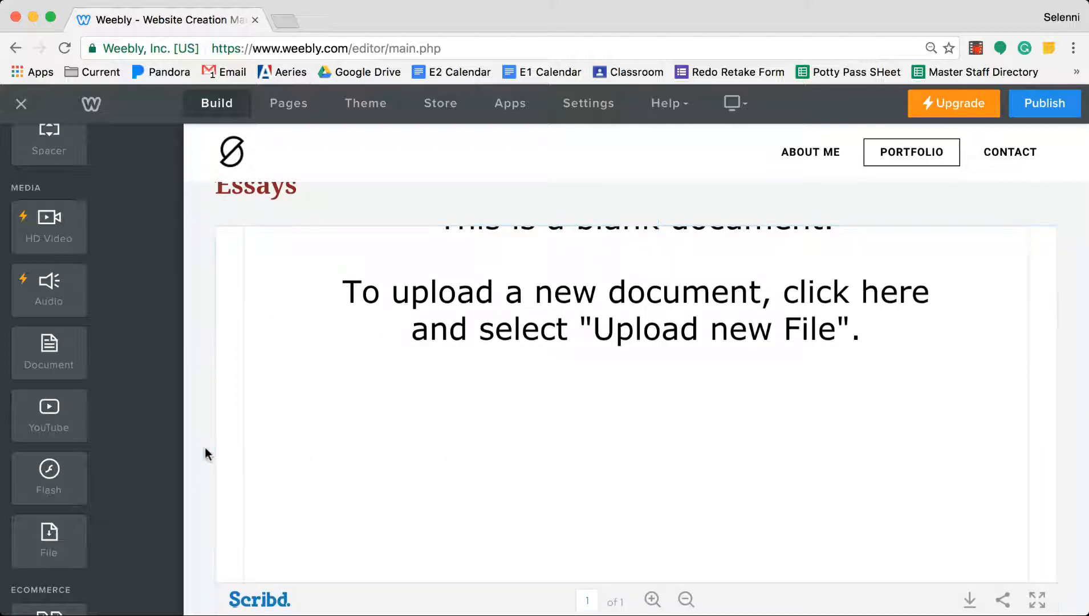
{"action": "scroll", "coordinate": [205, 450], "scroll_direction": "down", "scroll_amount": 3}
{"action": "scroll", "coordinate": [205, 451], "scroll_direction": "up", "scroll_amount": 2}
{"action": "scroll", "coordinate": [205, 447], "scroll_direction": "up", "scroll_amount": 1}
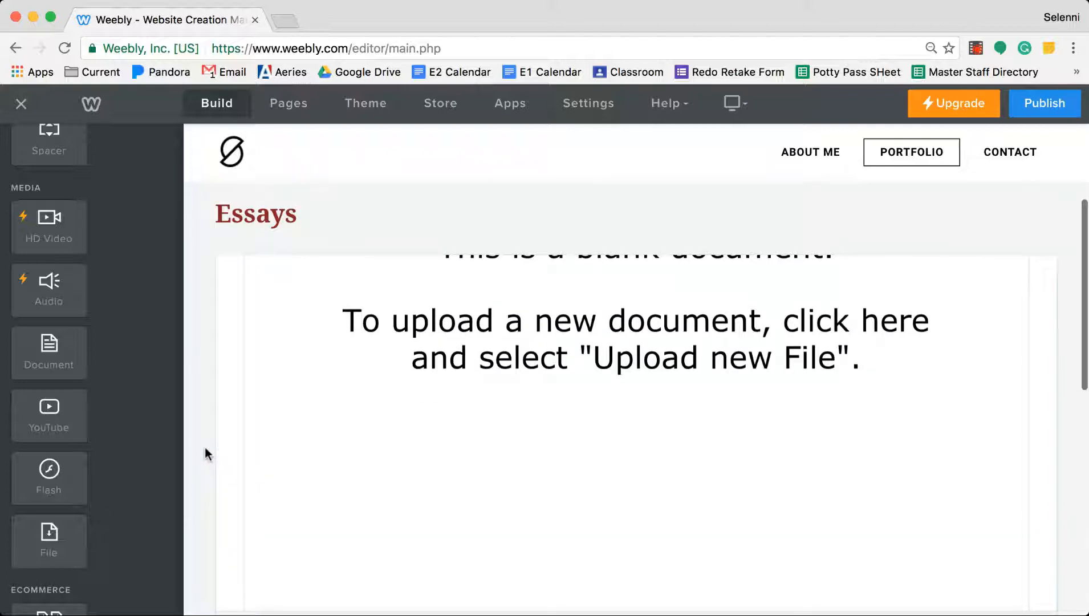
{"action": "scroll", "coordinate": [927, 363], "scroll_direction": "down", "scroll_amount": 2}
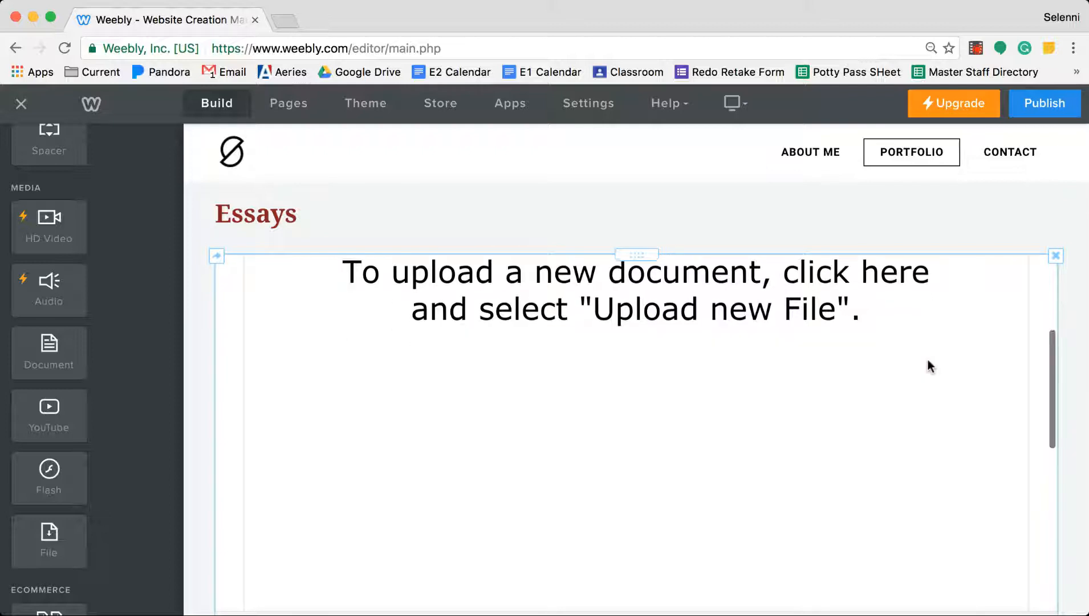
{"action": "scroll", "coordinate": [1064, 365], "scroll_direction": "down", "scroll_amount": 3}
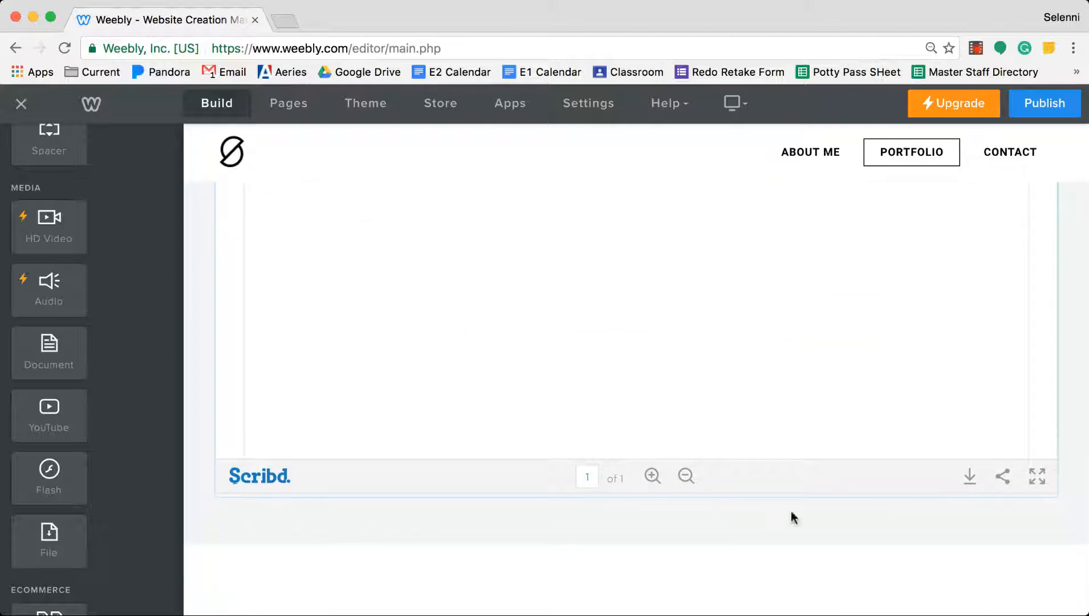
{"action": "scroll", "coordinate": [738, 457], "scroll_direction": "up", "scroll_amount": 5}
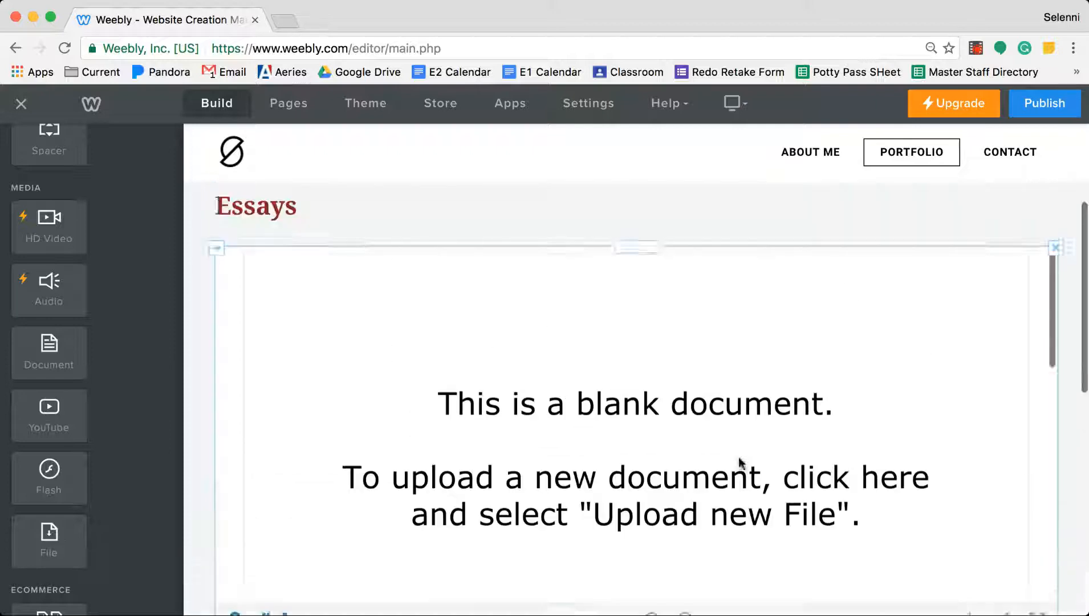
{"action": "left_click_drag", "start_coordinate": [637, 296], "coordinate": [673, 293]}
{"action": "scroll", "coordinate": [784, 307], "scroll_direction": "down", "scroll_amount": 4}
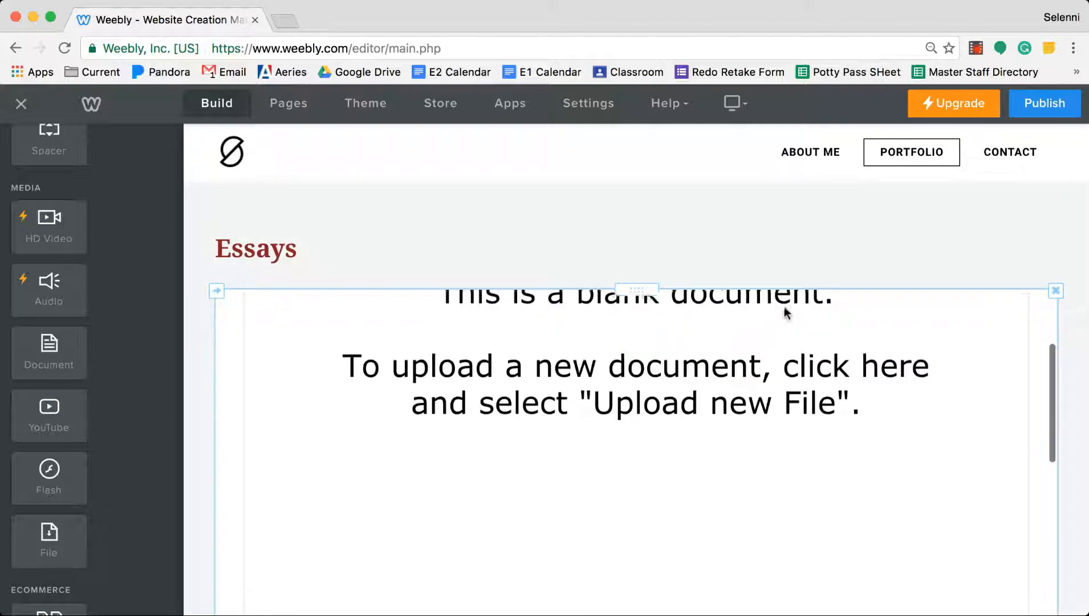
{"action": "scroll", "coordinate": [1076, 398], "scroll_direction": "down", "scroll_amount": 4}
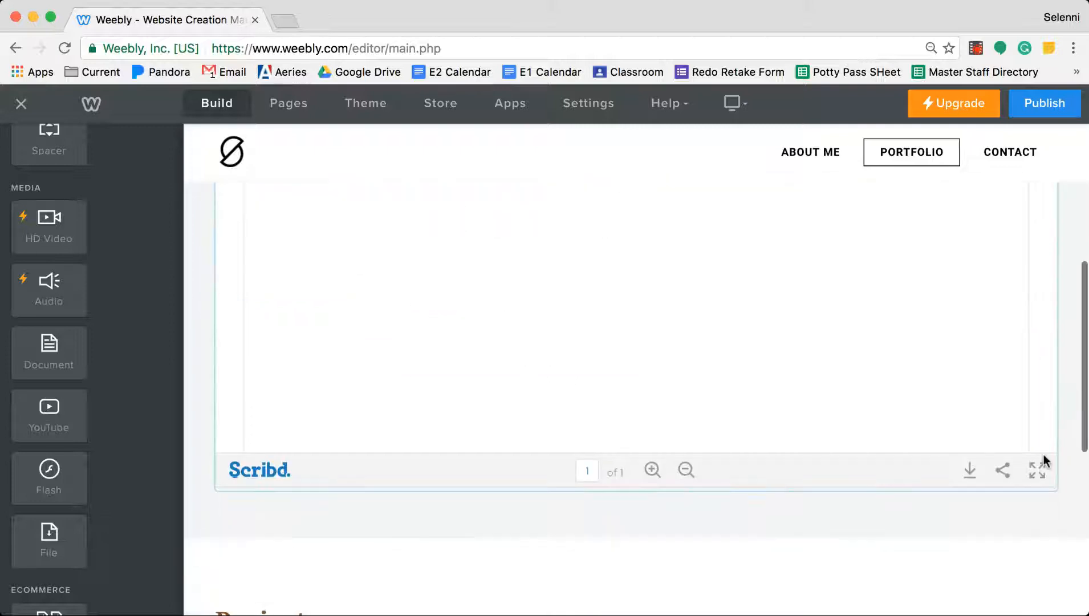
{"action": "scroll", "coordinate": [1058, 492], "scroll_direction": "up", "scroll_amount": 5}
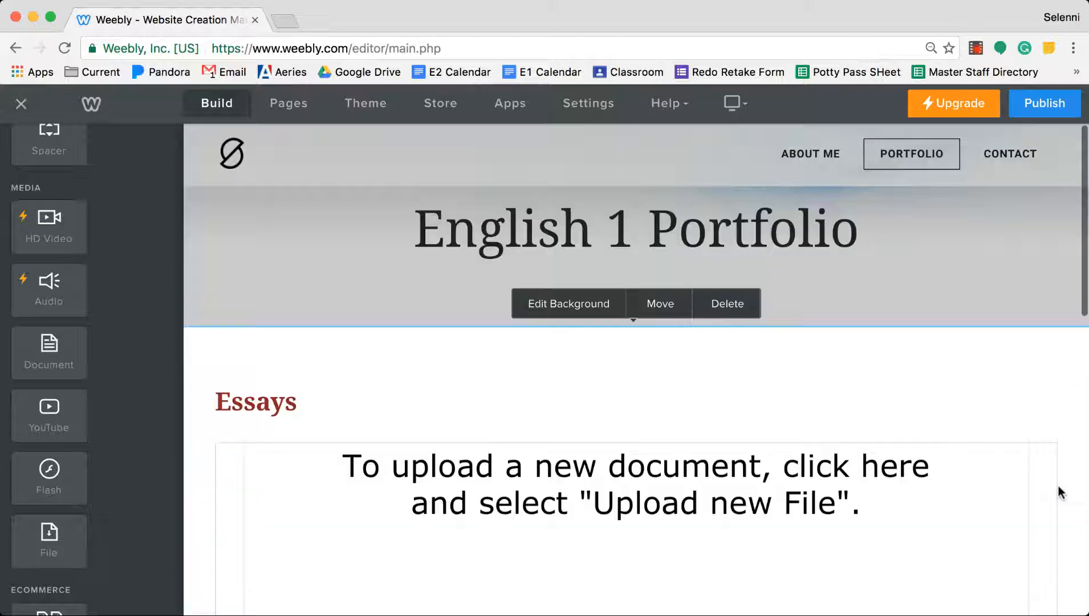
{"action": "scroll", "coordinate": [870, 354], "scroll_direction": "down", "scroll_amount": 2}
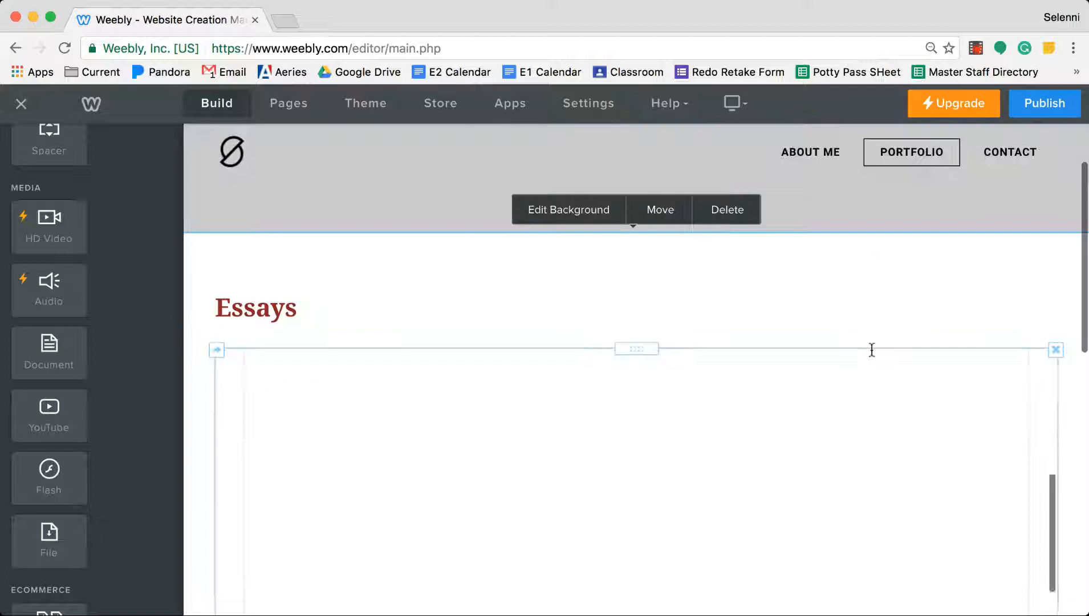
{"action": "scroll", "coordinate": [1077, 403], "scroll_direction": "down", "scroll_amount": 5}
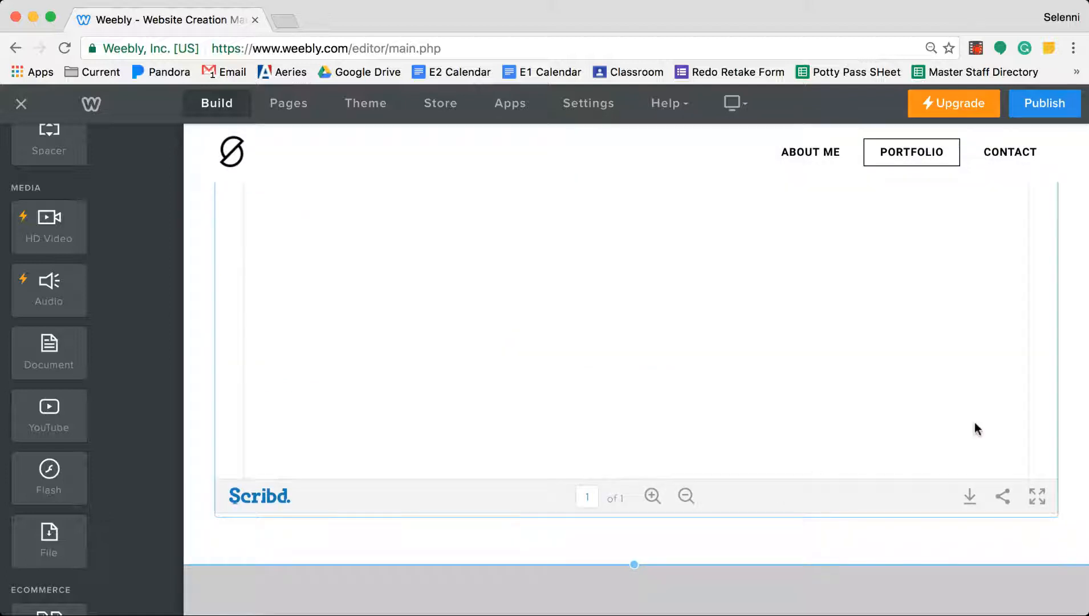
{"action": "scroll", "coordinate": [1072, 460], "scroll_direction": "up", "scroll_amount": 5}
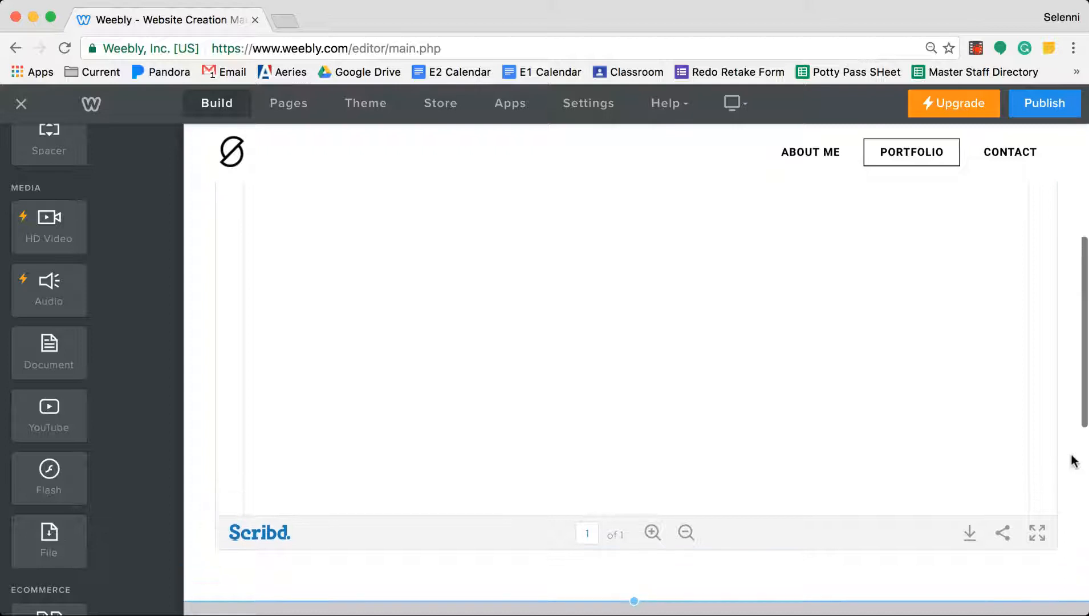
{"action": "scroll", "coordinate": [870, 454], "scroll_direction": "up", "scroll_amount": 5}
{"action": "scroll", "coordinate": [869, 449], "scroll_direction": "up", "scroll_amount": 2}
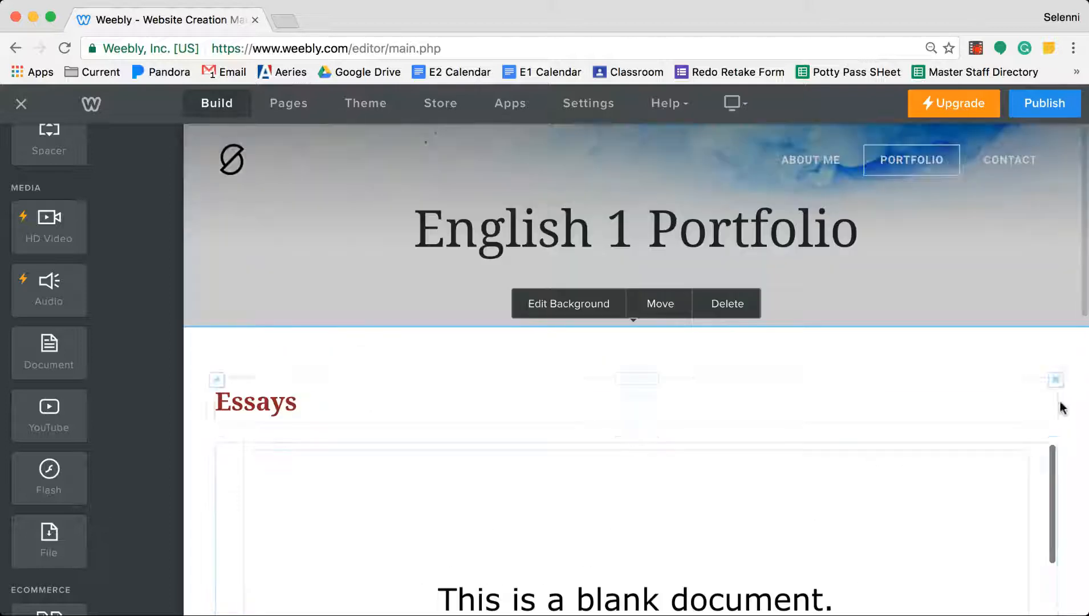
{"action": "scroll", "coordinate": [1074, 426], "scroll_direction": "down", "scroll_amount": 3}
{"action": "scroll", "coordinate": [1074, 426], "scroll_direction": "down", "scroll_amount": 4}
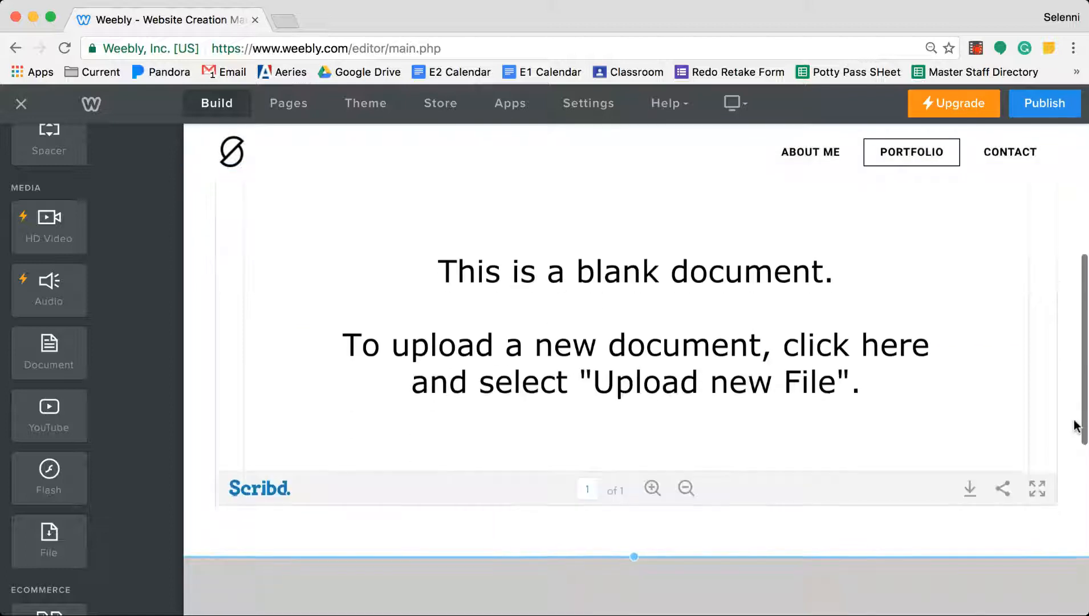
Upload a document file from the computer into the Essays section's Document element.
{"action": "left_click", "coordinate": [641, 298]}
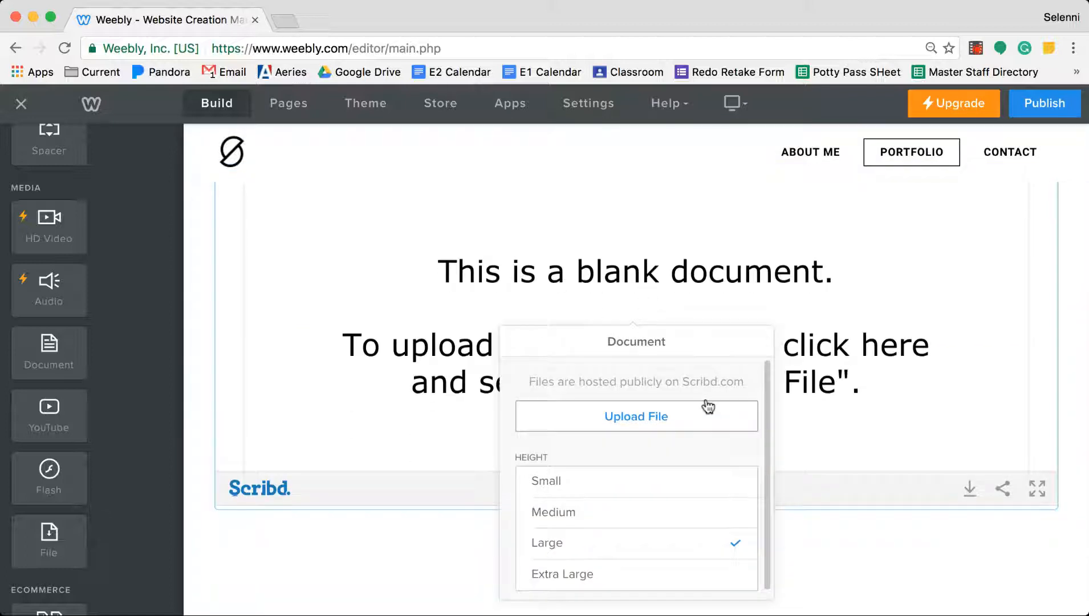
{"action": "left_click", "coordinate": [659, 417]}
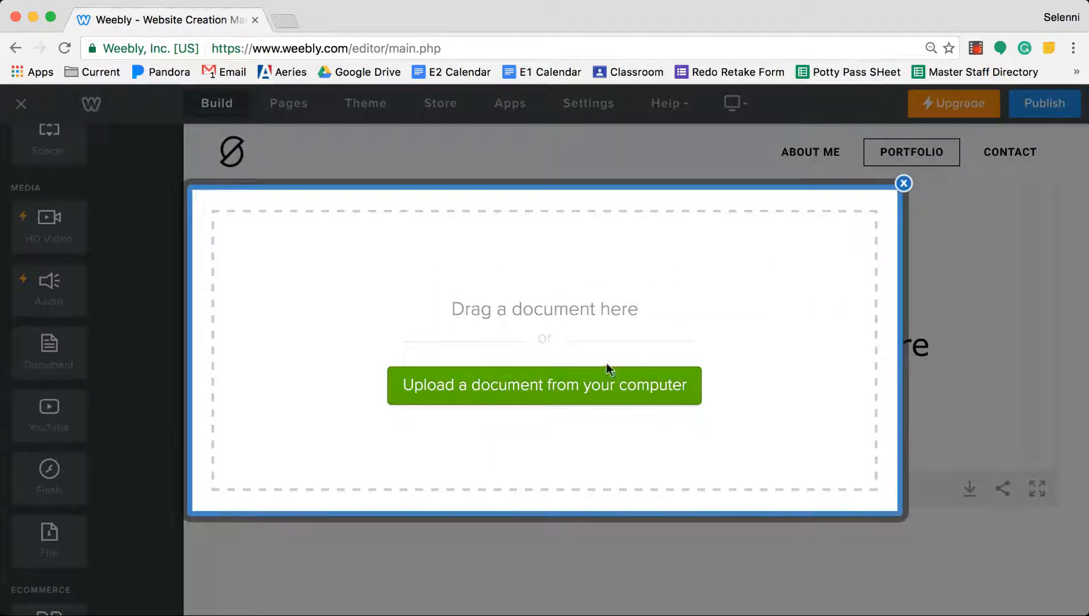
{"action": "left_click", "coordinate": [574, 392]}
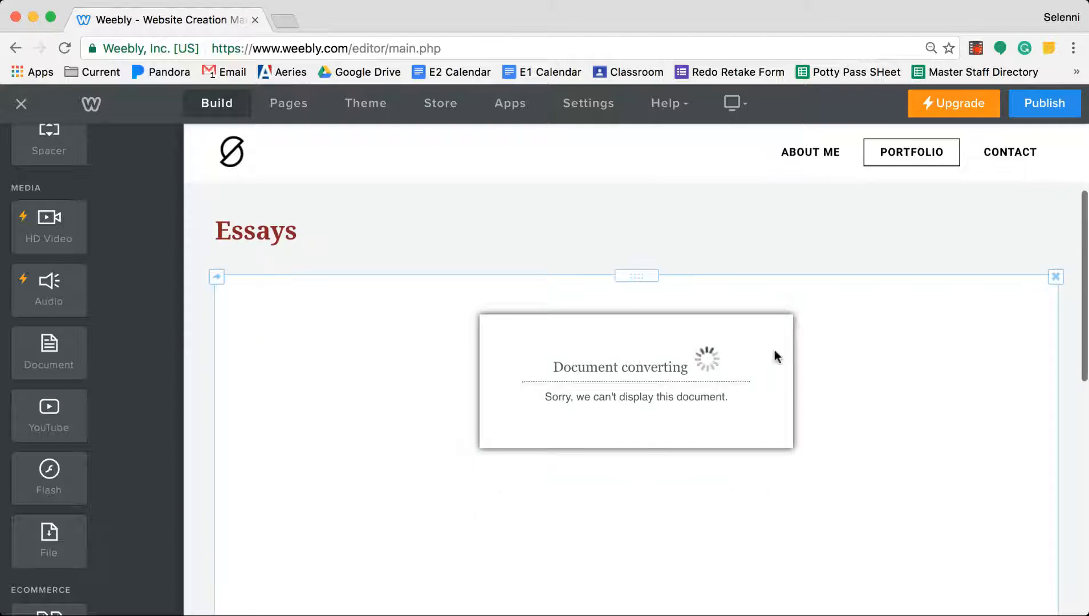
{"action": "scroll", "coordinate": [766, 367], "scroll_direction": "down", "scroll_amount": 3}
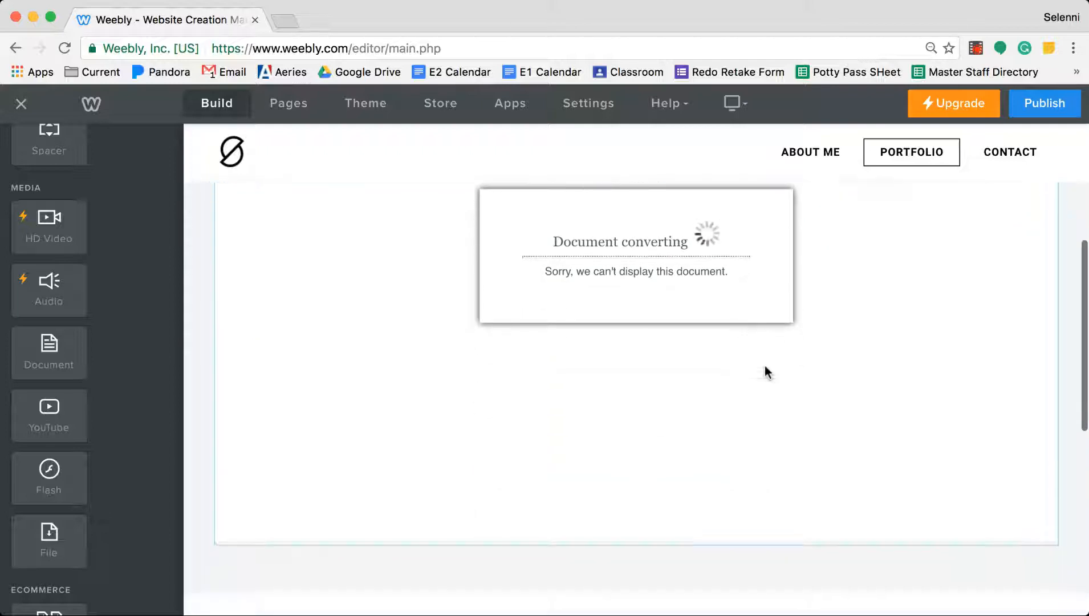
{"action": "scroll", "coordinate": [764, 366], "scroll_direction": "down", "scroll_amount": 5}
{"action": "scroll", "coordinate": [764, 366], "scroll_direction": "up", "scroll_amount": 10}
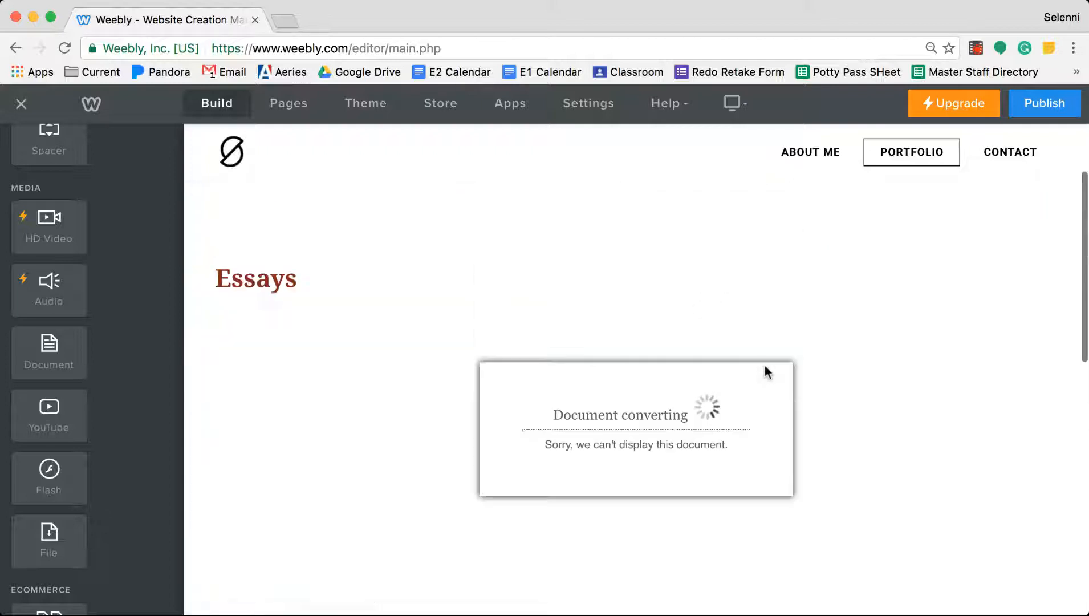
{"action": "scroll", "coordinate": [765, 367], "scroll_direction": "up", "scroll_amount": 1}
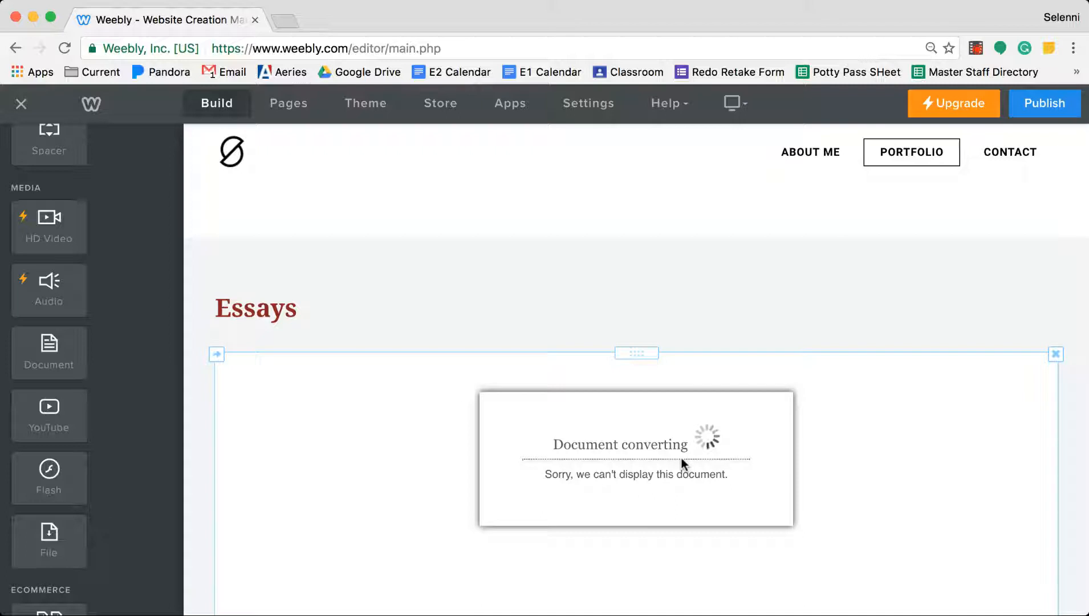
Add a Text element beside the uploaded document in the Essays section, splitting the area into two columns.
{"action": "scroll", "coordinate": [682, 463], "scroll_direction": "down", "scroll_amount": 1}
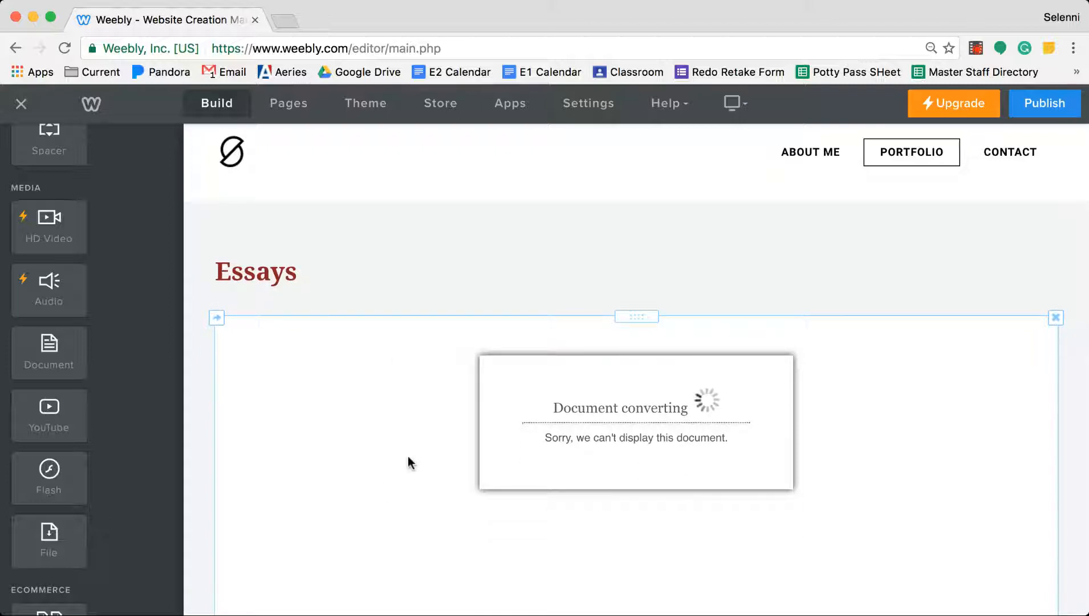
{"action": "scroll", "coordinate": [408, 463], "scroll_direction": "down", "scroll_amount": 1}
{"action": "scroll", "coordinate": [201, 439], "scroll_direction": "down", "scroll_amount": 5}
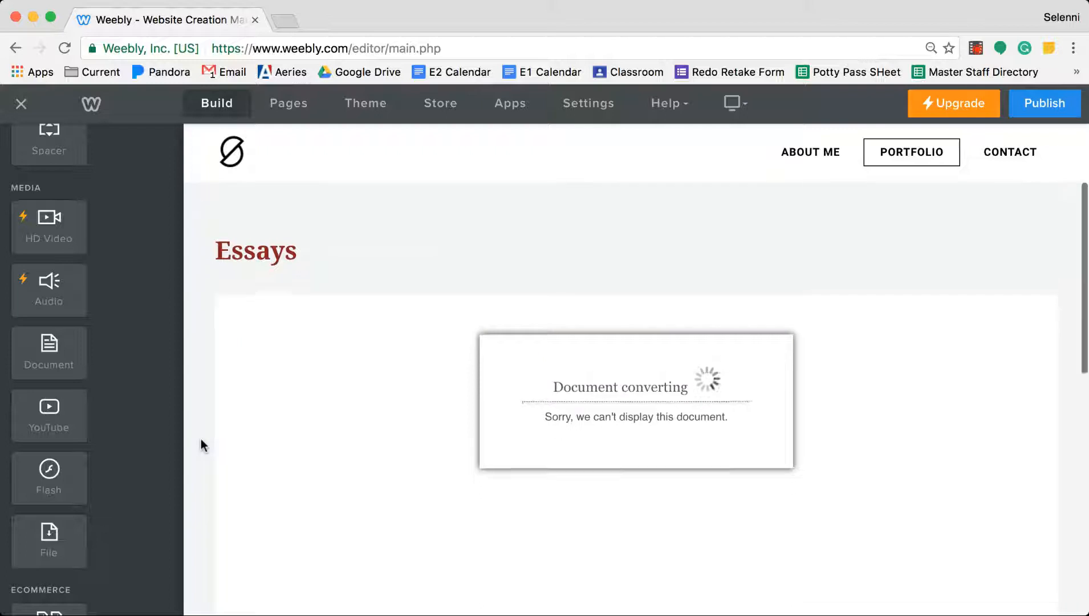
{"action": "scroll", "coordinate": [201, 437], "scroll_direction": "up", "scroll_amount": 3}
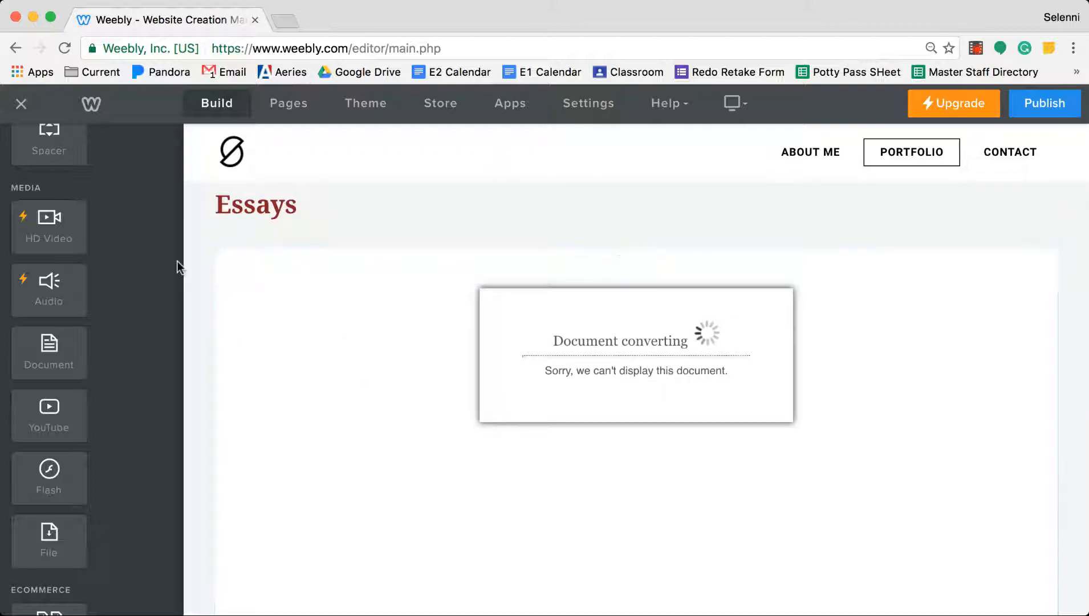
{"action": "scroll", "coordinate": [148, 261], "scroll_direction": "up", "scroll_amount": 10}
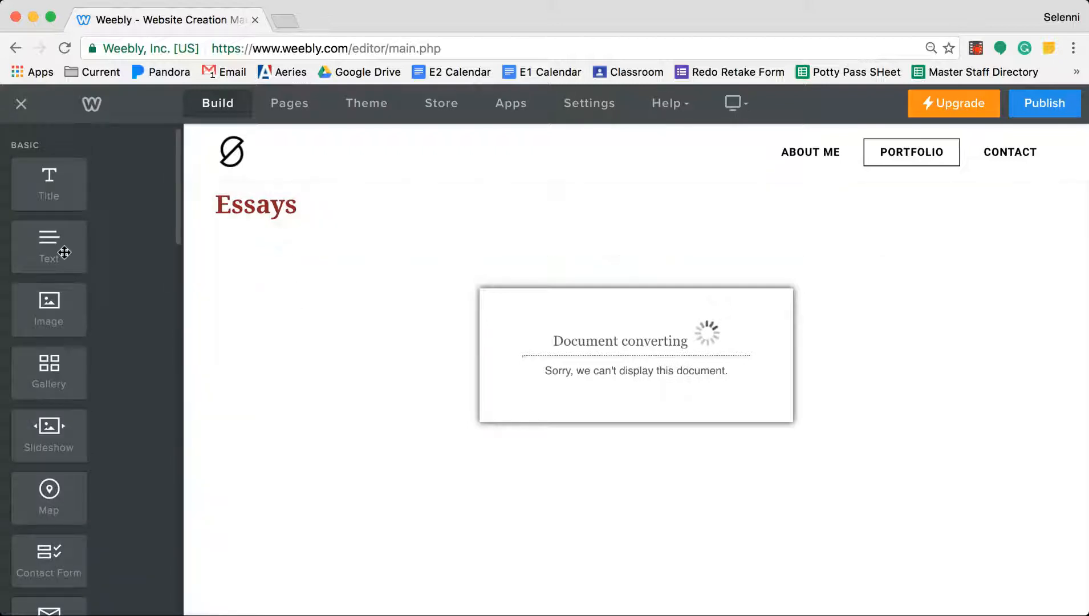
{"action": "left_click_drag", "start_coordinate": [46, 248], "coordinate": [1060, 332]}
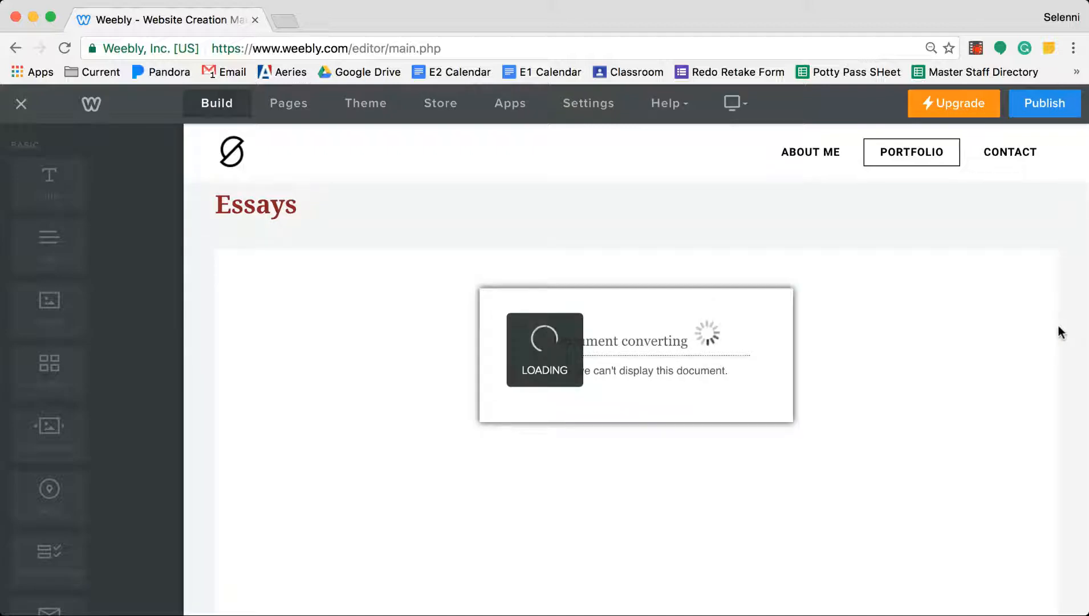
Examine the uploaded document in the Essays section, its viewer controls and the empty text column beside it.
{"action": "scroll", "coordinate": [848, 373], "scroll_direction": "down", "scroll_amount": 3}
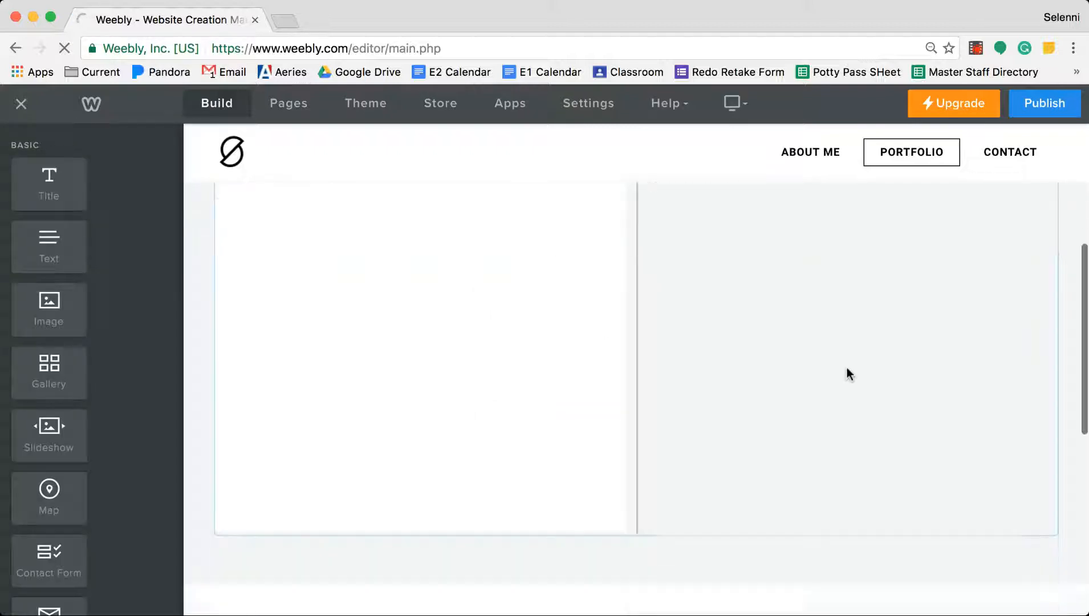
{"action": "scroll", "coordinate": [849, 373], "scroll_direction": "up", "scroll_amount": 3}
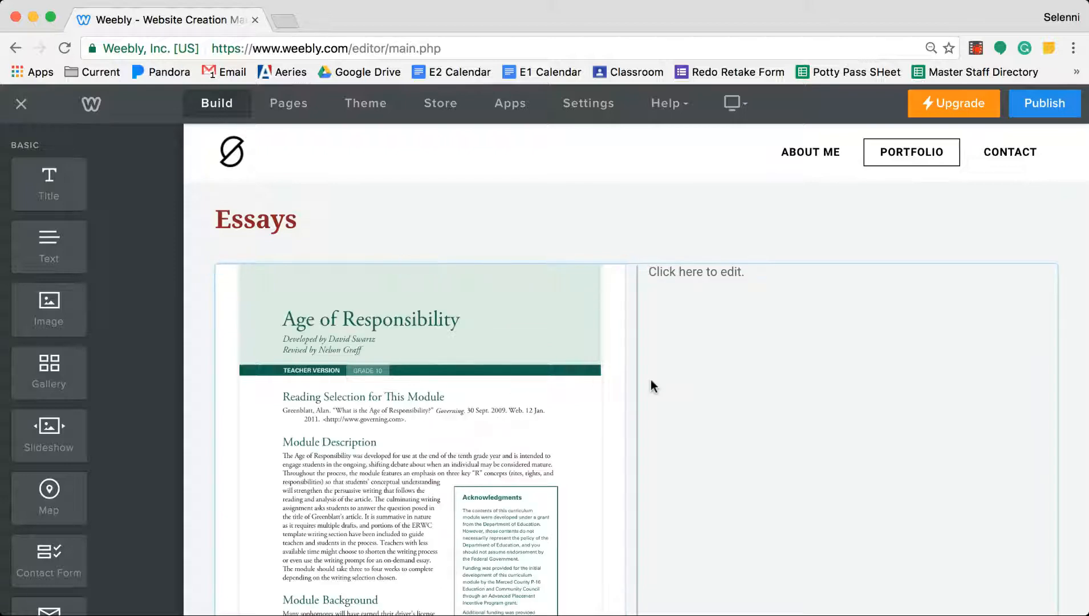
{"action": "scroll", "coordinate": [652, 382], "scroll_direction": "down", "scroll_amount": 1}
{"action": "scroll", "coordinate": [540, 408], "scroll_direction": "down", "scroll_amount": 2}
{"action": "scroll", "coordinate": [545, 397], "scroll_direction": "up", "scroll_amount": 6}
{"action": "scroll", "coordinate": [545, 397], "scroll_direction": "down", "scroll_amount": 2}
{"action": "scroll", "coordinate": [608, 420], "scroll_direction": "down", "scroll_amount": 2}
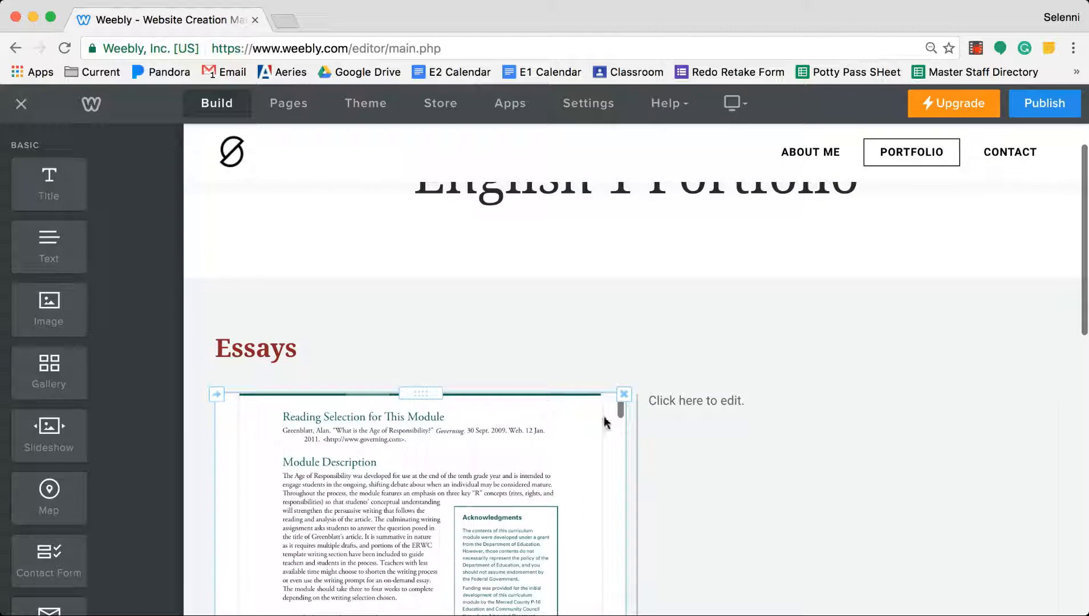
{"action": "scroll", "coordinate": [671, 450], "scroll_direction": "down", "scroll_amount": 3}
{"action": "scroll", "coordinate": [671, 453], "scroll_direction": "down", "scroll_amount": 1}
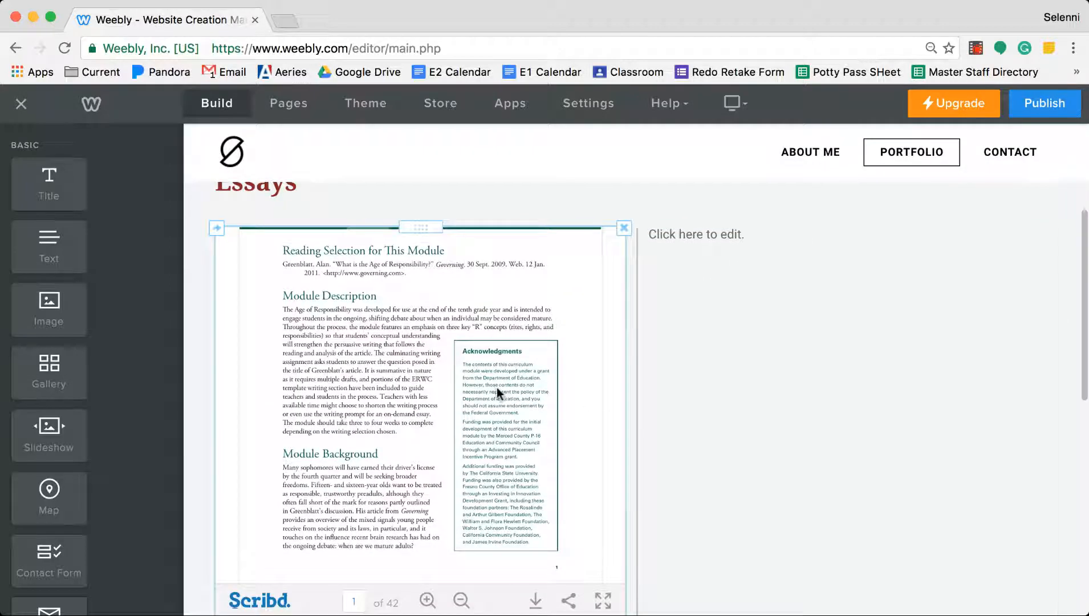
{"action": "scroll", "coordinate": [712, 285], "scroll_direction": "up", "scroll_amount": 1}
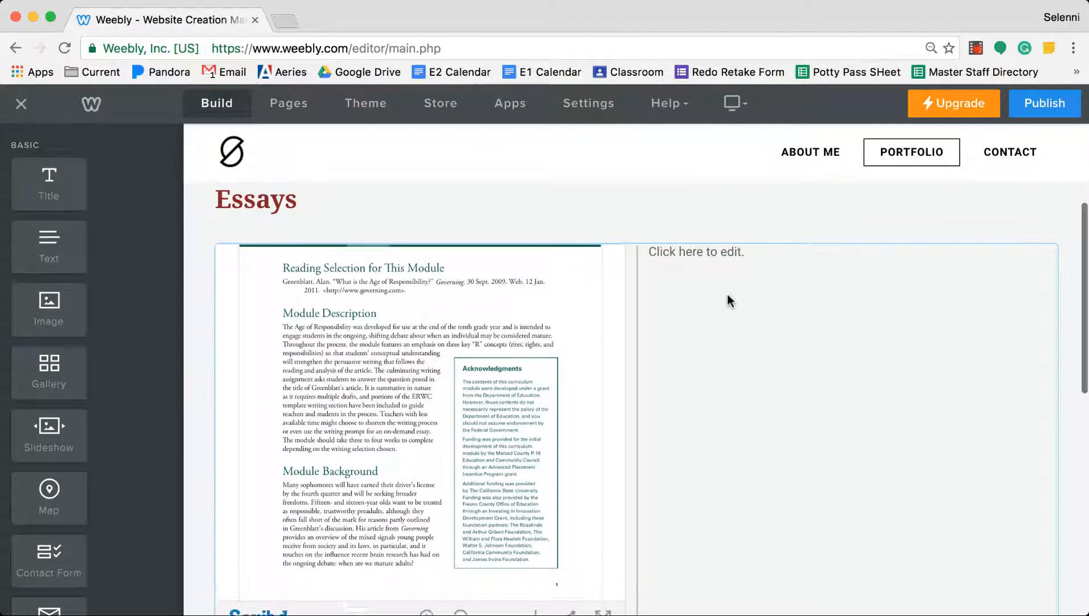
Enter "The document here is my Personal Narrative Essay." in the new text element, with the heading line "Personal Narrative Essay" above it.
{"action": "left_click", "coordinate": [694, 260]}
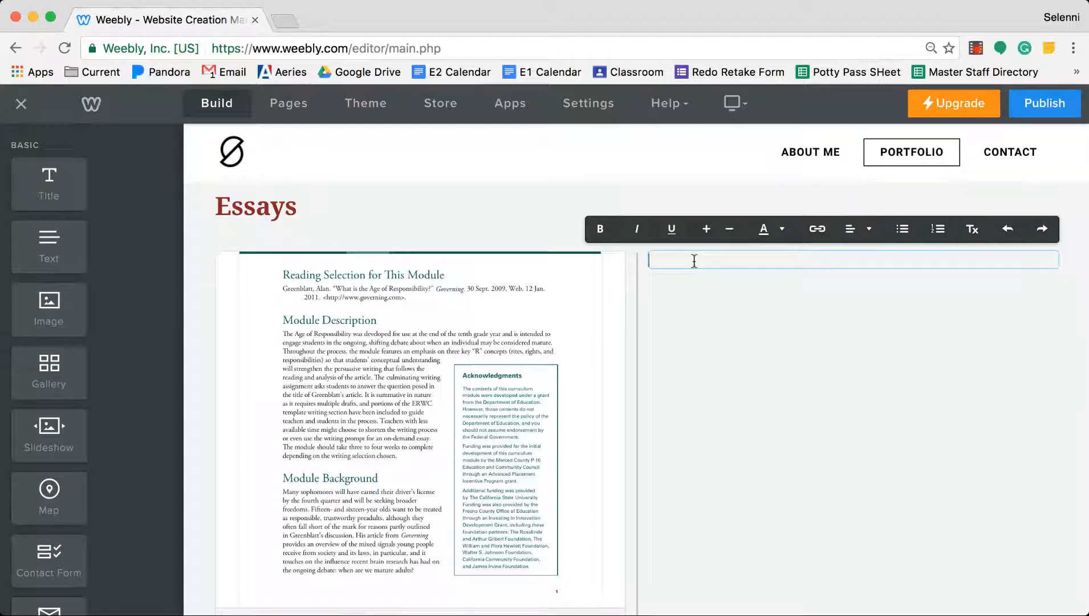
{"action": "type", "text": "The document here is my Personal Narr"}
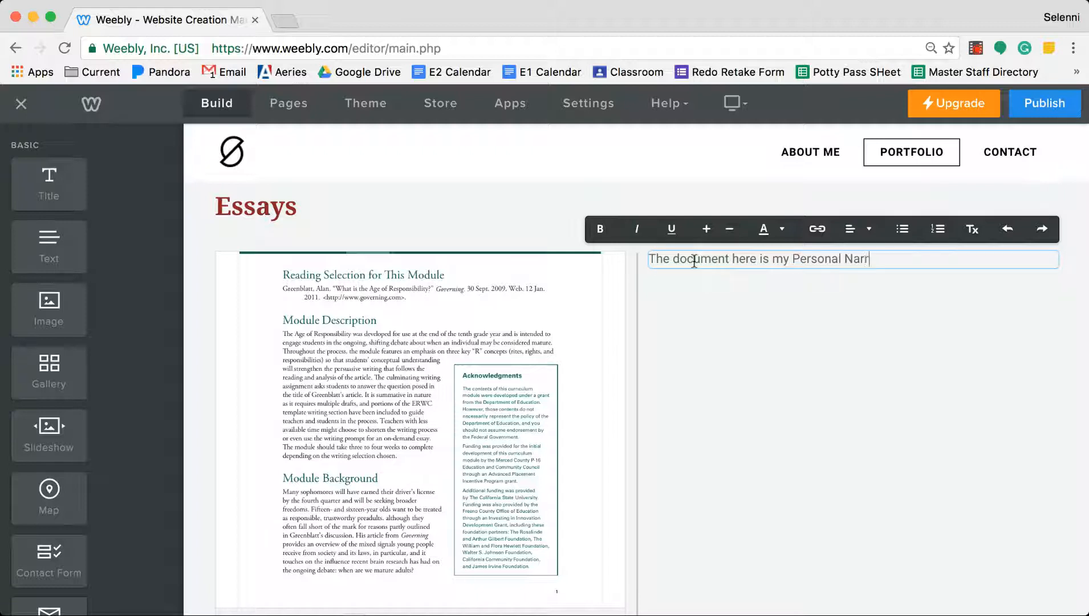
{"action": "type", "text": "say"}
{"action": "key", "text": "Return"}
{"action": "key", "text": "Return"}
{"action": "key", "text": "Up"}
{"action": "type", "text": "P"}
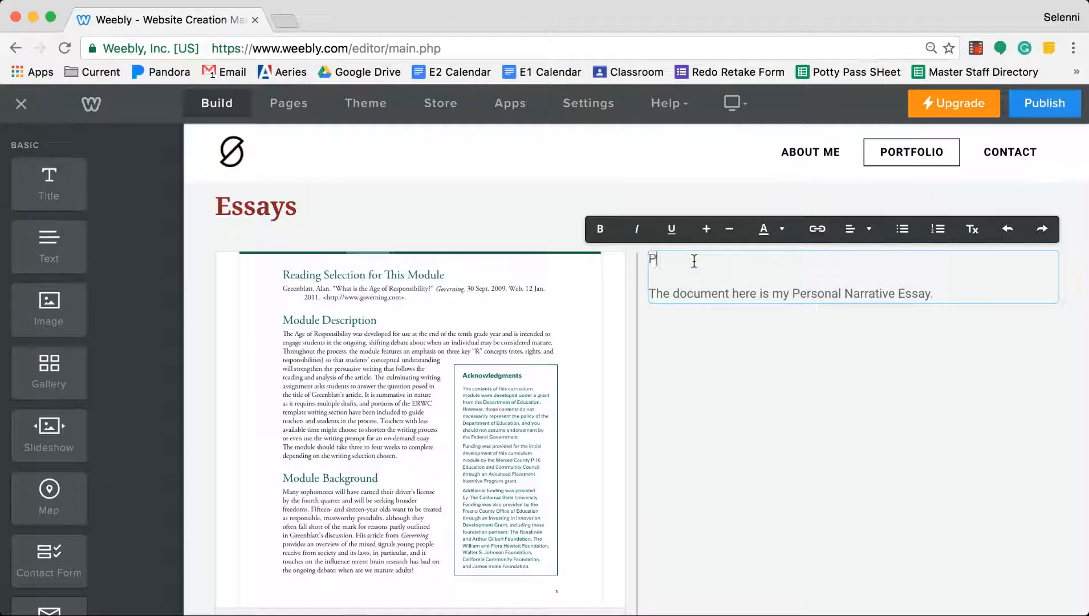
{"action": "type", "text": "ersonal Narrative Essay"}
Make the "Personal Narrative Essay" heading bold, two size increments larger and coloured with the darkest blue-violet swatch.
{"action": "triple_click", "coordinate": [694, 261]}
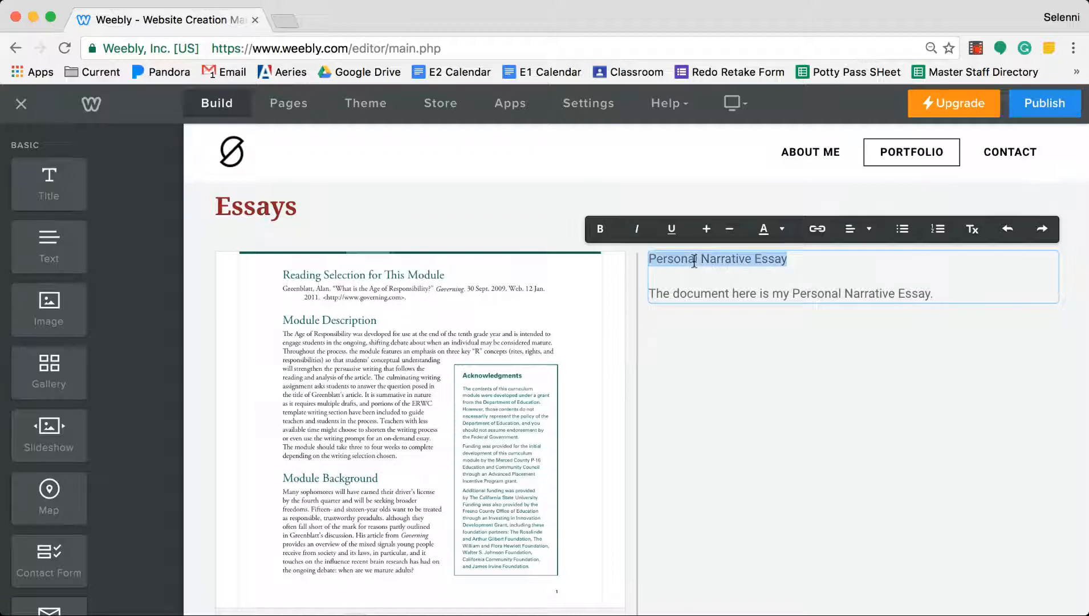
{"action": "key", "text": "super+b"}
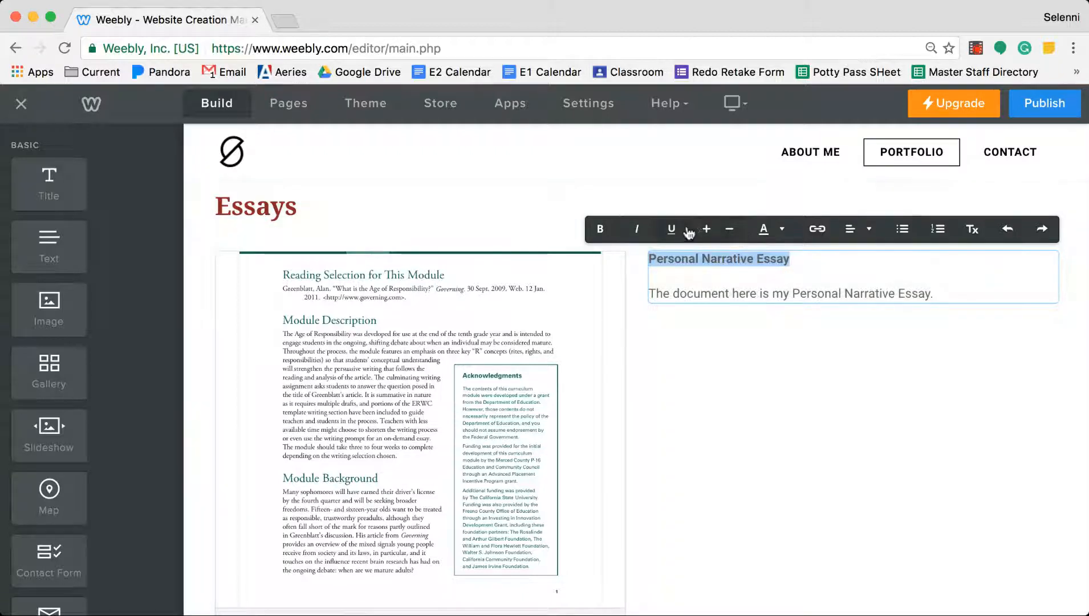
{"action": "left_click", "coordinate": [706, 229]}
{"action": "left_click", "coordinate": [706, 229]}
{"action": "left_click", "coordinate": [764, 229]}
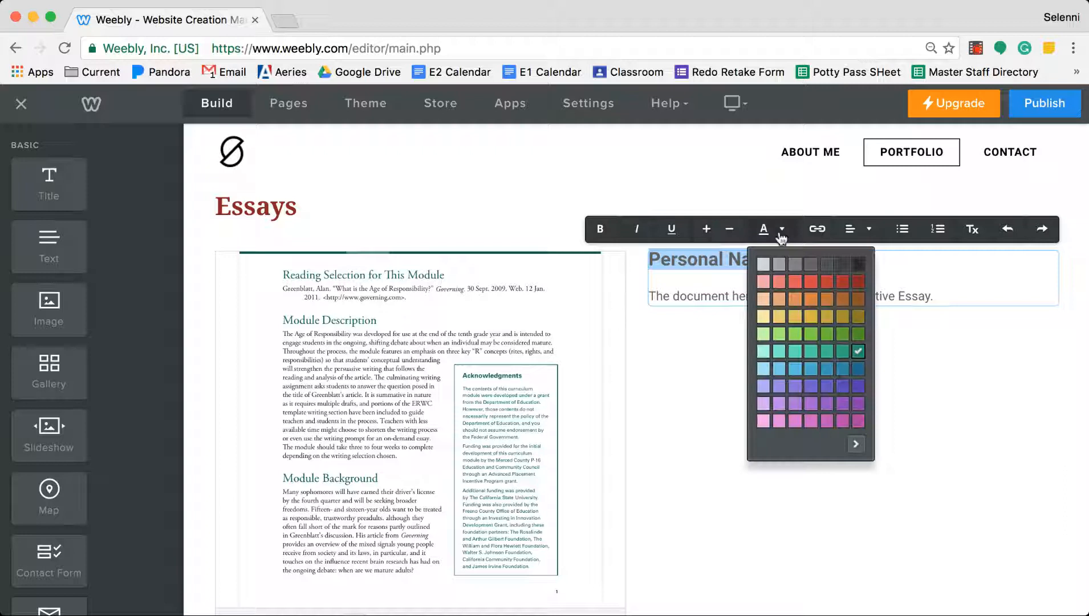
{"action": "left_click", "coordinate": [858, 386]}
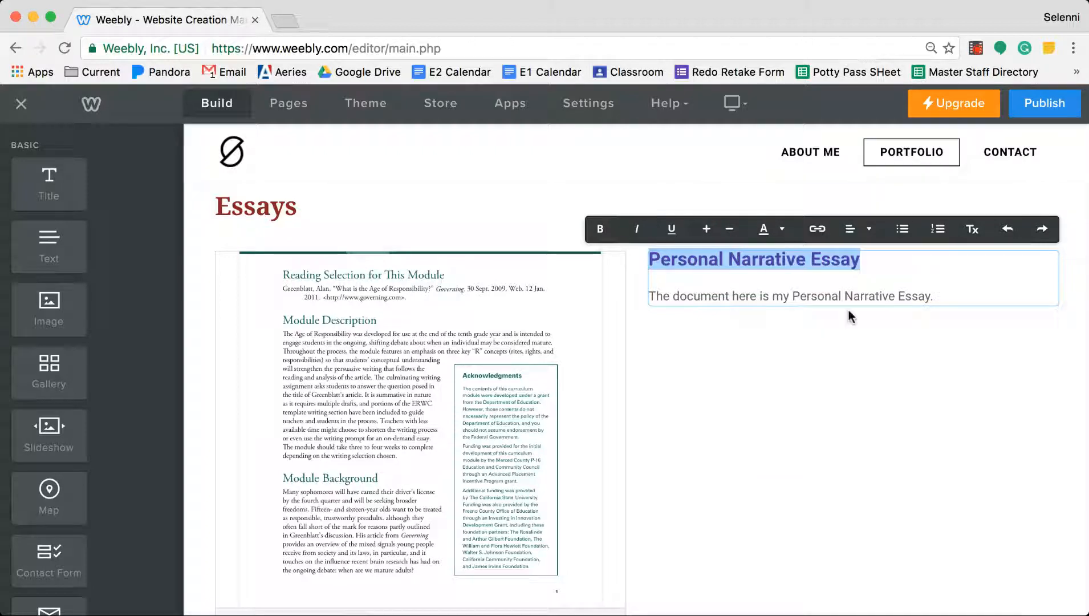
Append "For this assignment, we had to select an event from our lives that was significant." to the essay description.
{"action": "left_click", "coordinate": [873, 292]}
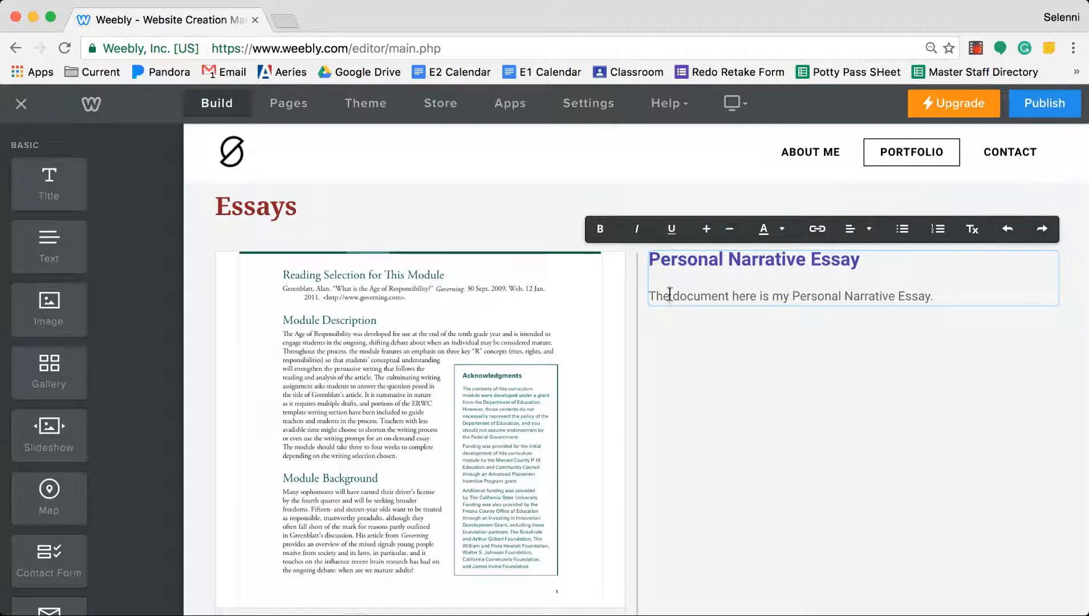
{"action": "left_click", "coordinate": [950, 296]}
{"action": "type", "text": "For this ass"}
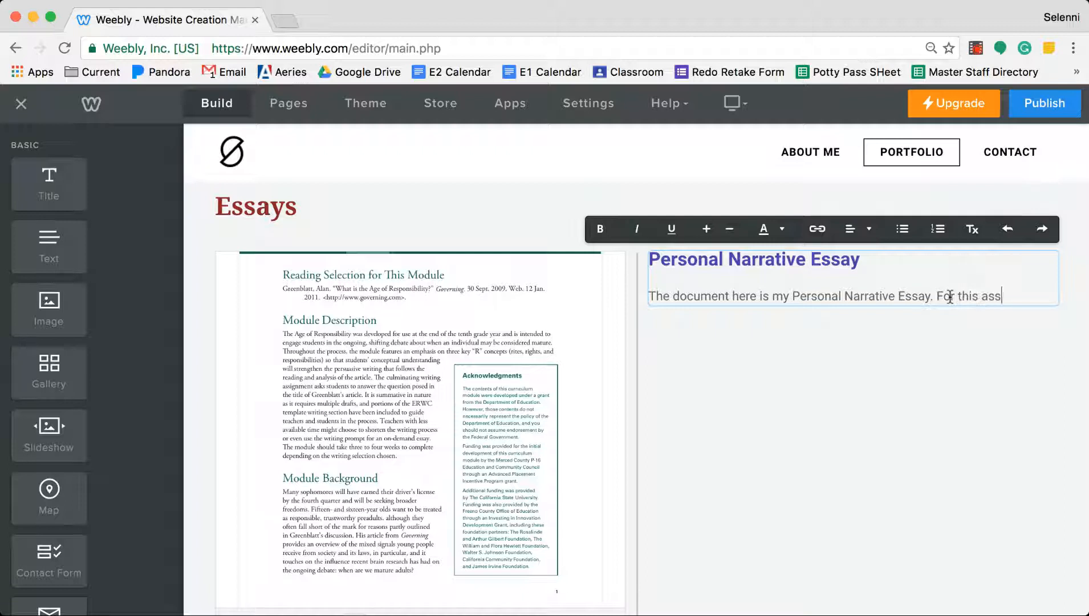
{"action": "type", "text": "ignment, we had to select "}
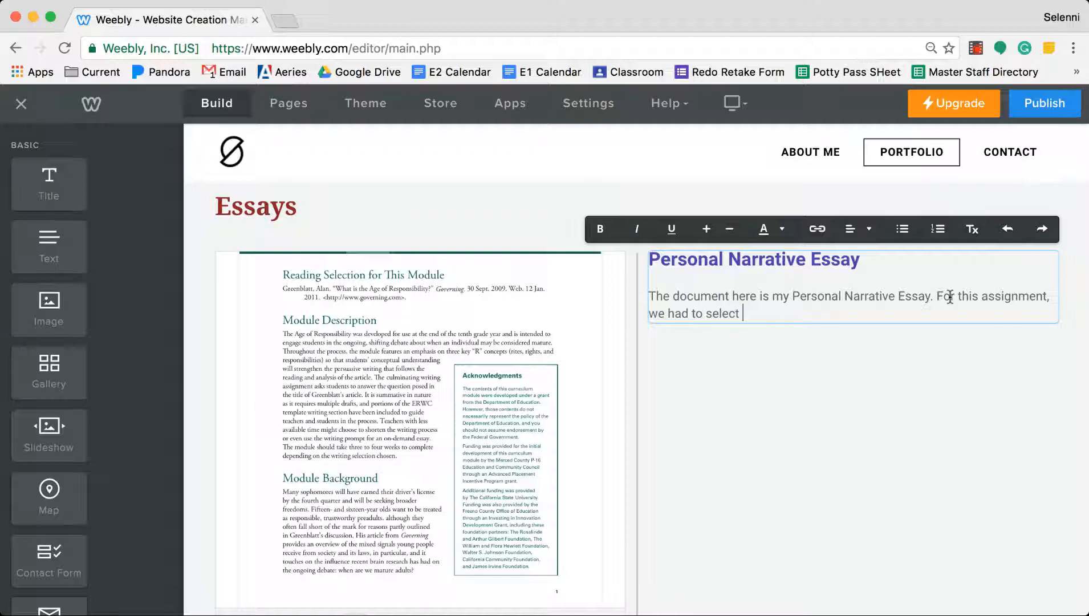
{"action": "type", "text": "an event from our lives that was s"}
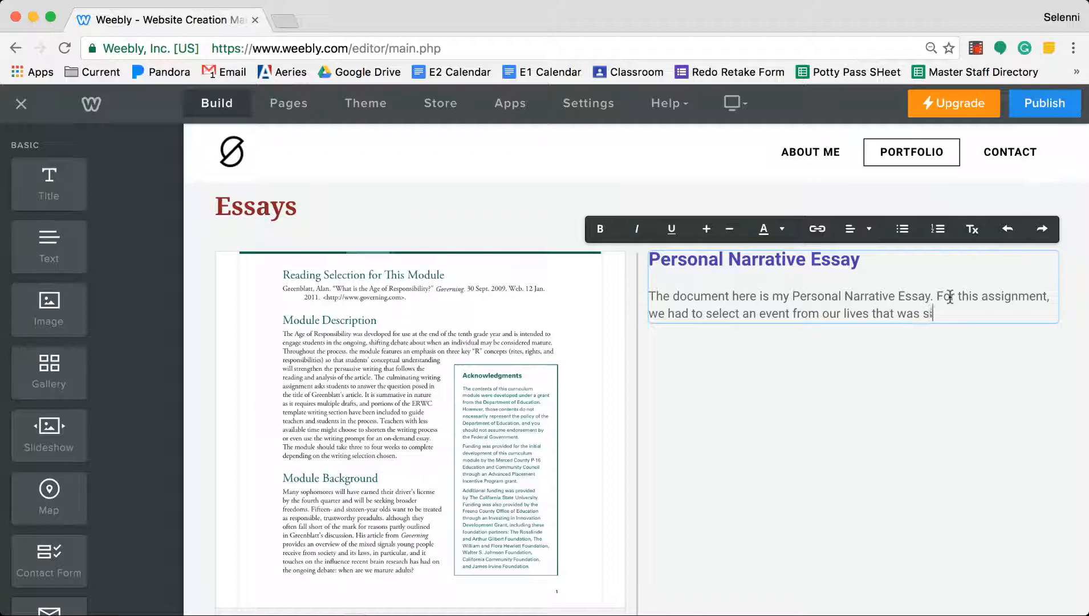
{"action": "type", "text": "ignificant."}
Add a separate paragraph below the description reading "Please feel free to read my essay about _________.".
{"action": "key", "text": "Return"}
{"action": "key", "text": "Return"}
{"action": "type", "text": "Please feel fre"}
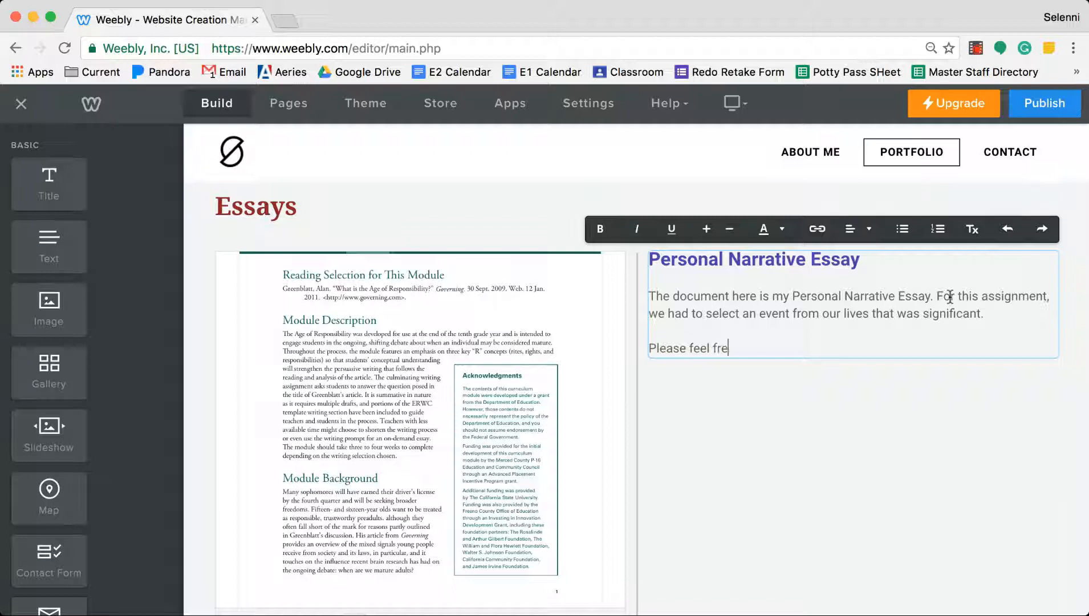
{"action": "type", "text": "e to read my essay a"}
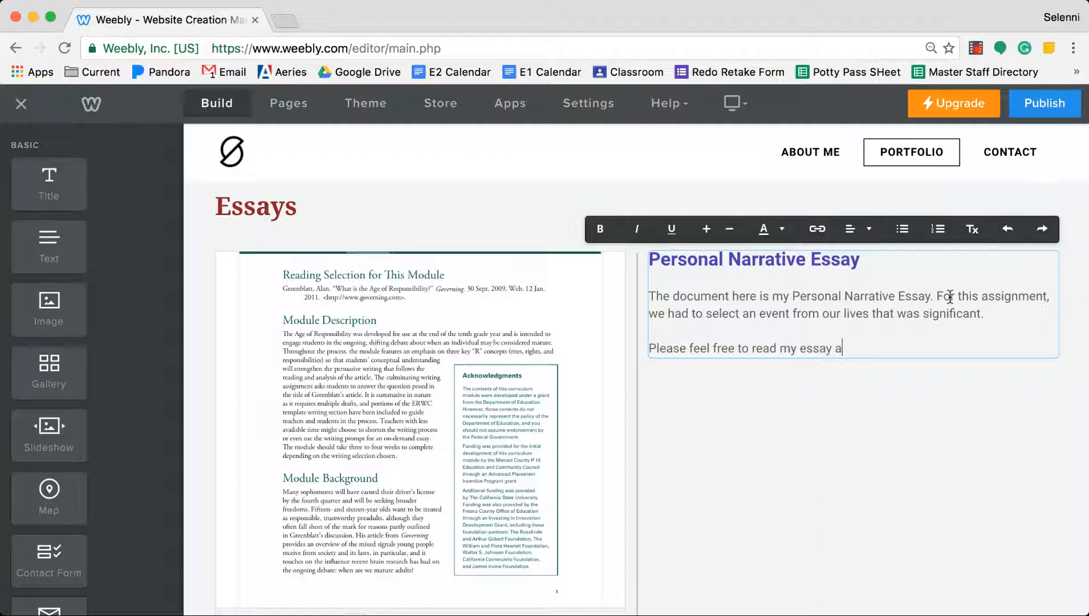
{"action": "type", "text": "bout _________."}
Review the Portfolio page from the Essays section through Projects and Assignments and back to the header.
{"action": "scroll", "coordinate": [944, 354], "scroll_direction": "down", "scroll_amount": 5}
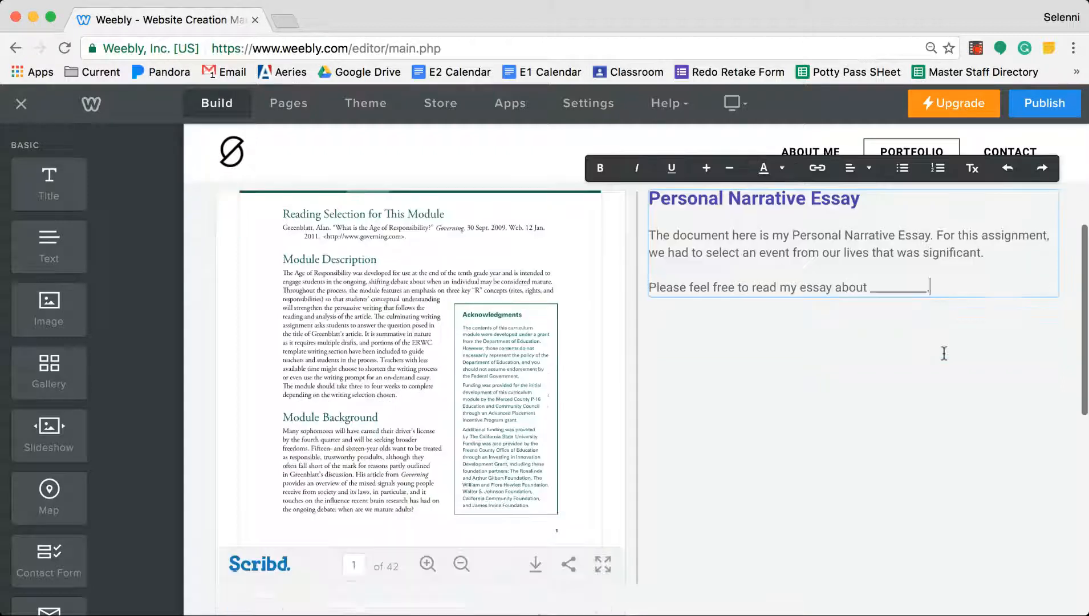
{"action": "scroll", "coordinate": [943, 354], "scroll_direction": "up", "scroll_amount": 4}
{"action": "scroll", "coordinate": [944, 354], "scroll_direction": "up", "scroll_amount": 2}
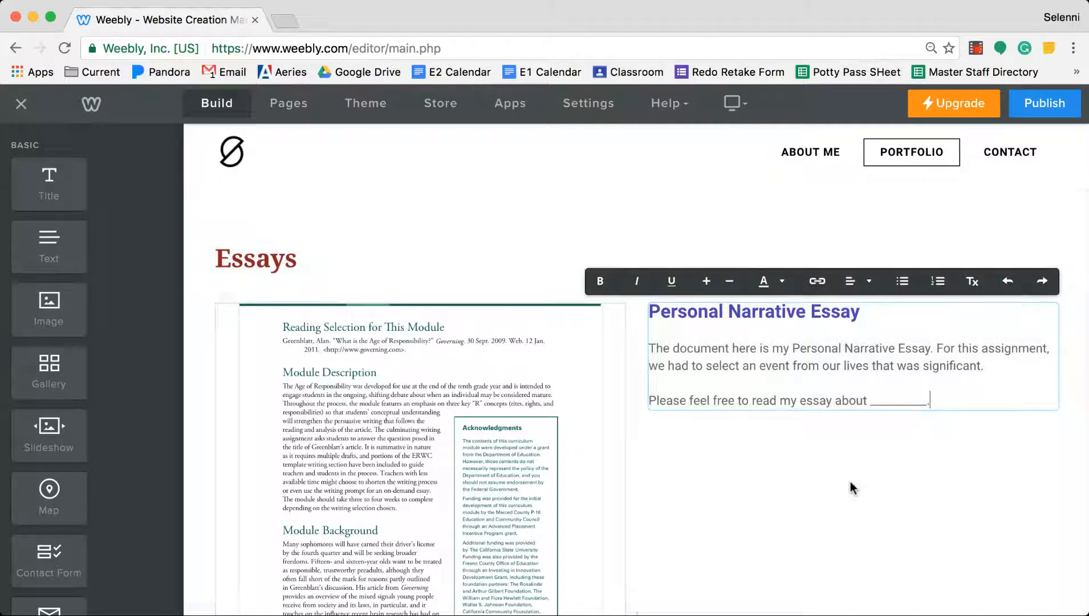
{"action": "scroll", "coordinate": [851, 487], "scroll_direction": "down", "scroll_amount": 10}
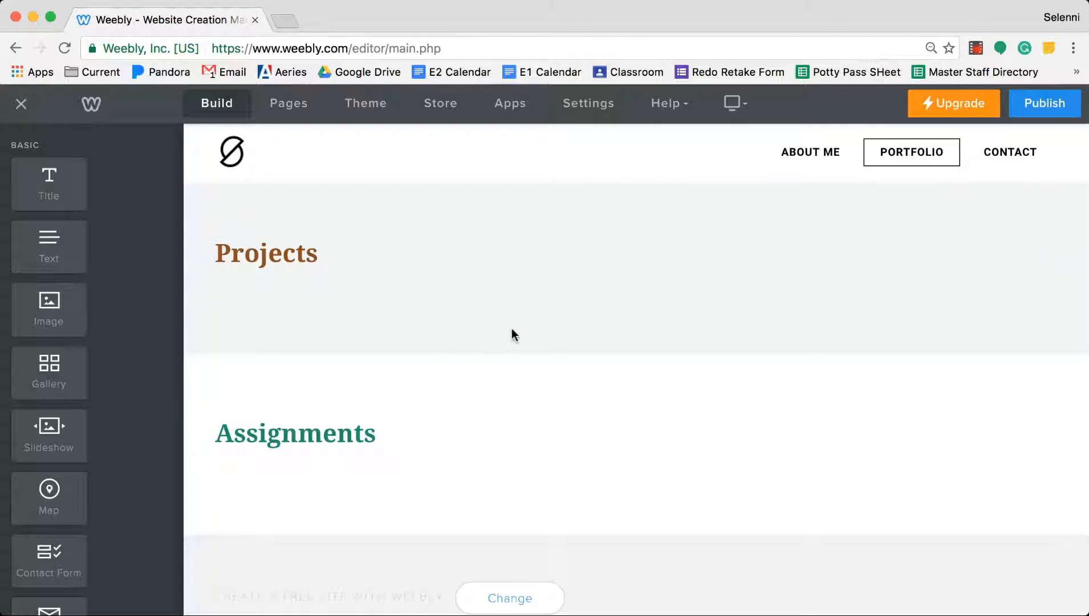
{"action": "scroll", "coordinate": [513, 335], "scroll_direction": "down", "scroll_amount": 1}
{"action": "scroll", "coordinate": [512, 335], "scroll_direction": "up", "scroll_amount": 10}
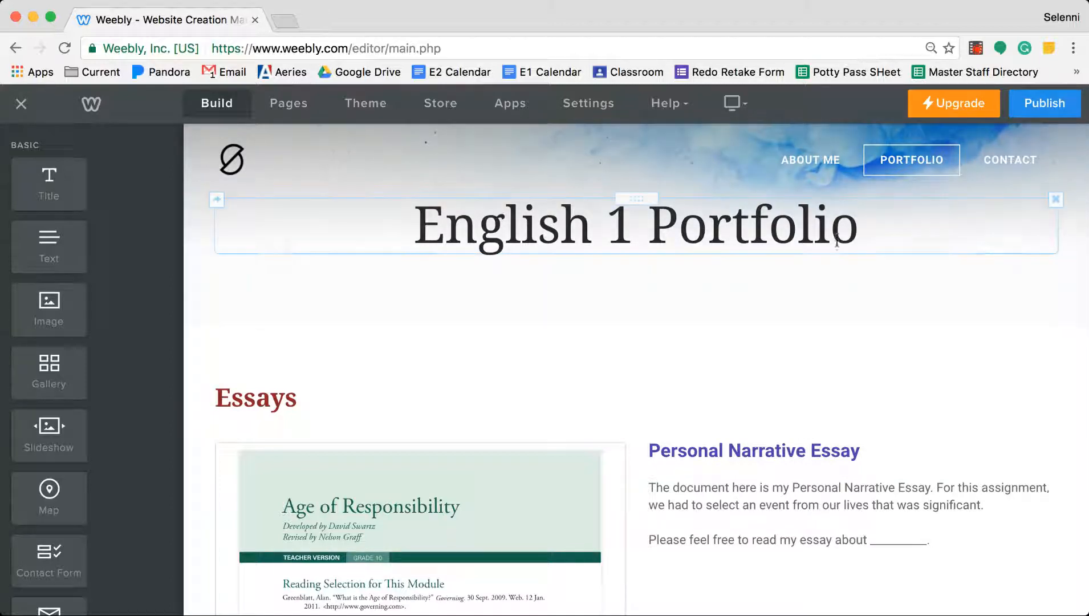
Open the background settings of the "English 1 Portfolio" header.
{"action": "left_click", "coordinate": [1003, 304]}
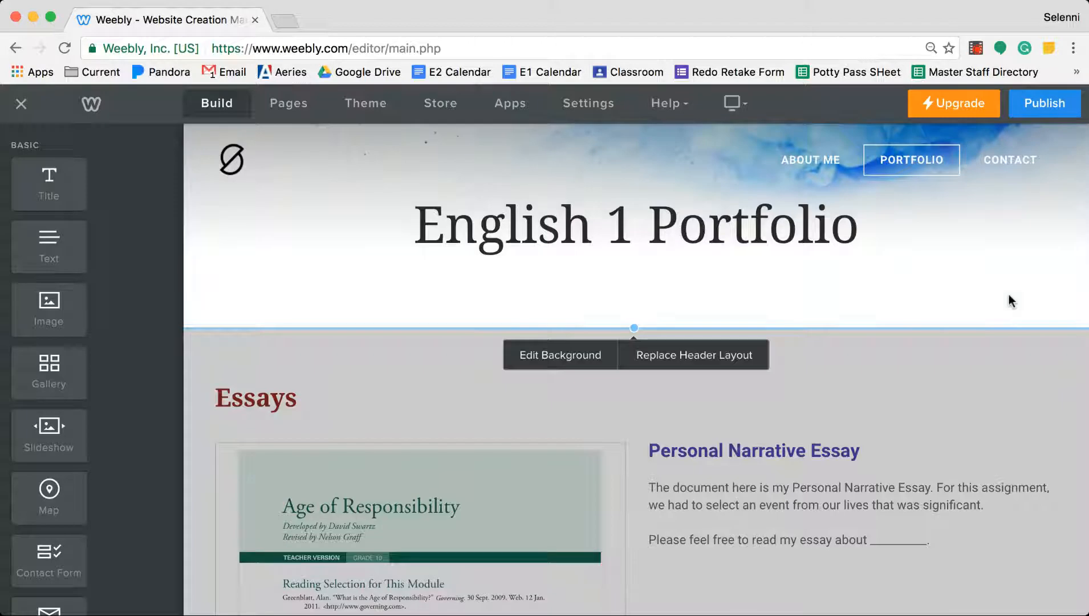
{"action": "left_click", "coordinate": [964, 374]}
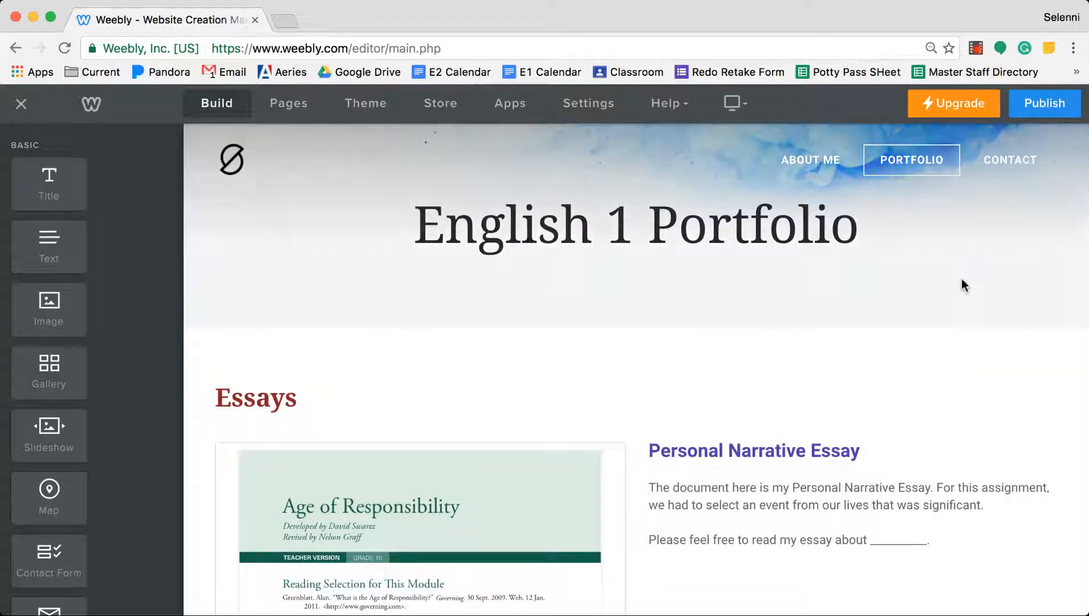
{"action": "left_click", "coordinate": [978, 318]}
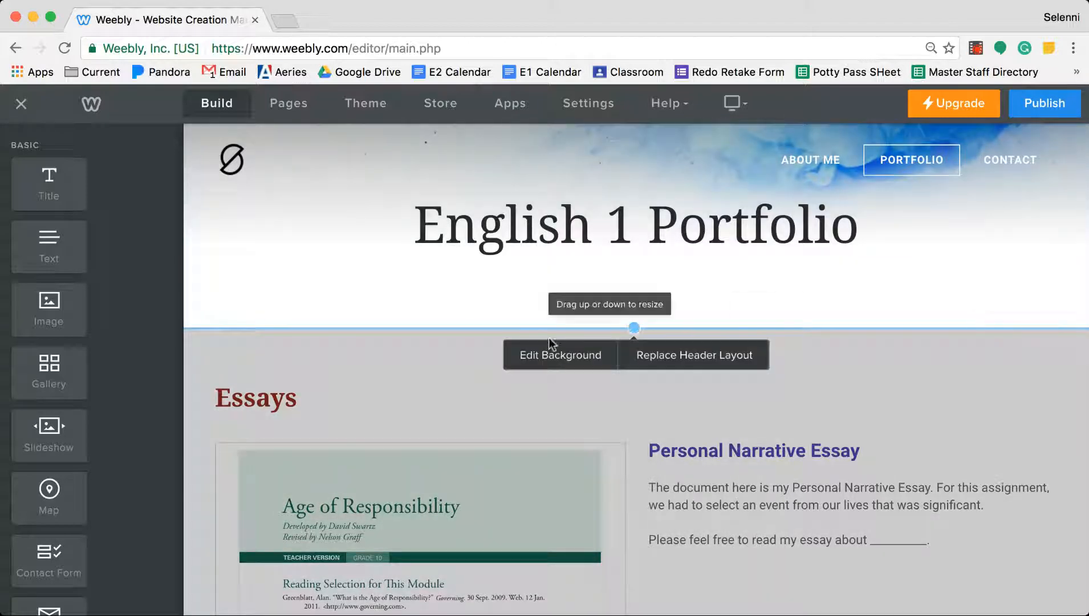
{"action": "left_click", "coordinate": [567, 361]}
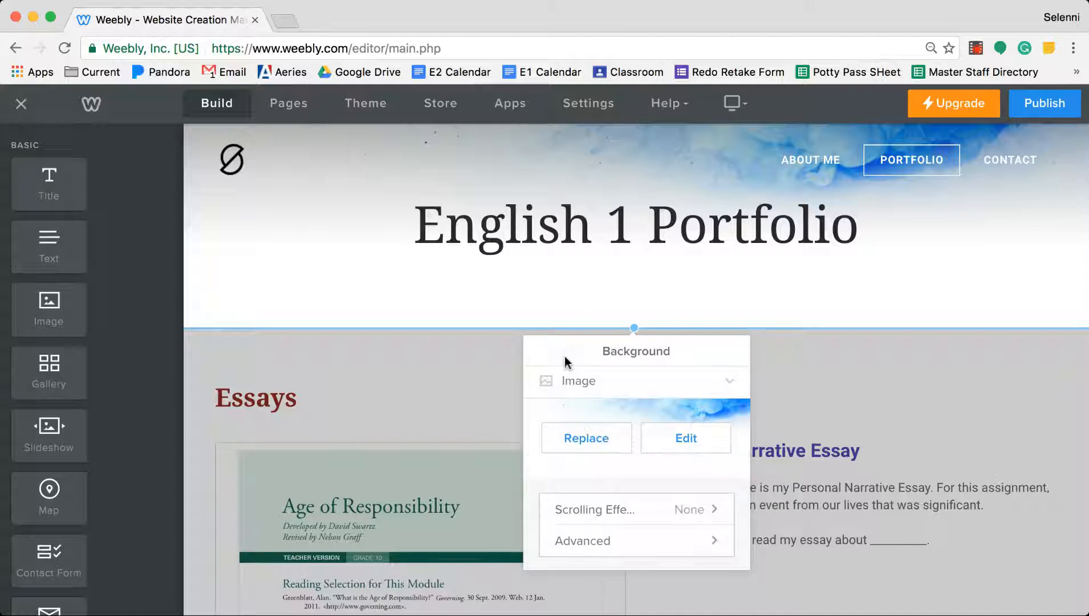
Try a Color background for the header and switch the background type back to Image.
{"action": "left_click", "coordinate": [593, 387]}
{"action": "left_click", "coordinate": [593, 387]}
{"action": "left_click", "coordinate": [595, 388]}
{"action": "left_click", "coordinate": [593, 420]}
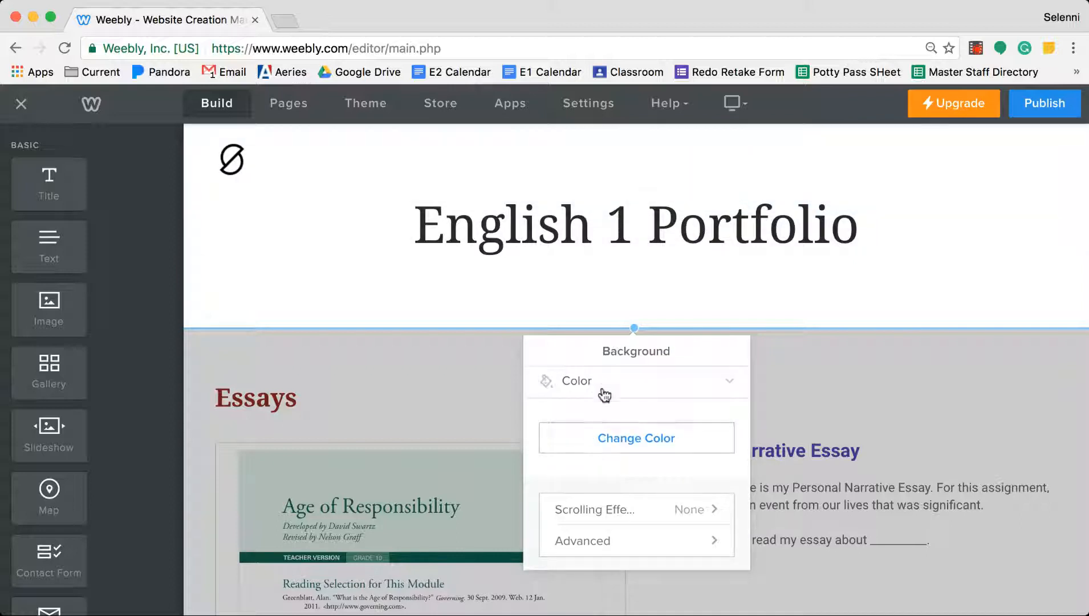
{"action": "left_click", "coordinate": [605, 394]}
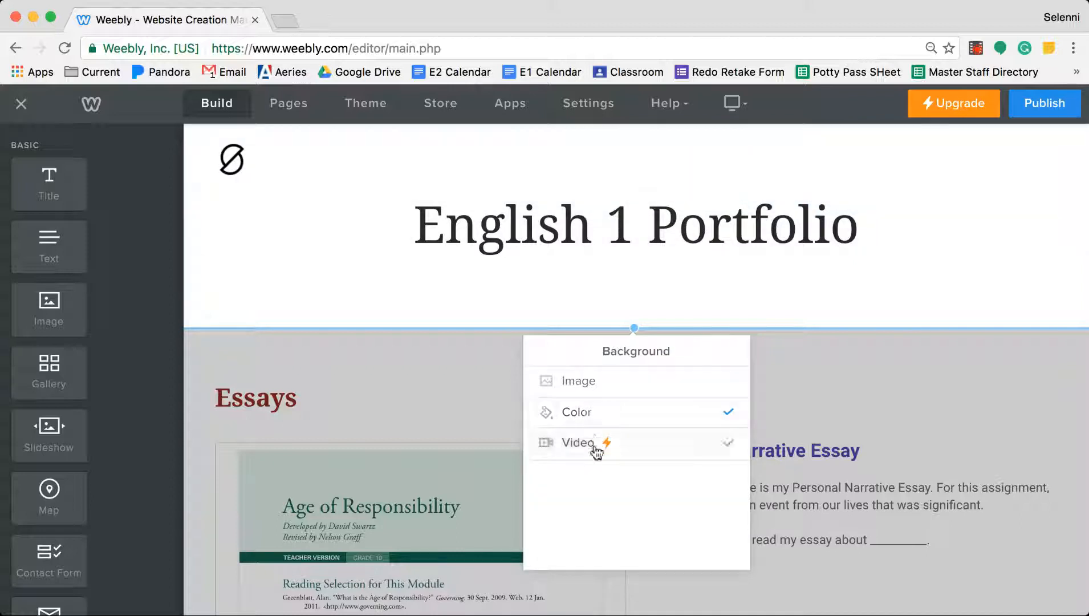
{"action": "left_click", "coordinate": [606, 390]}
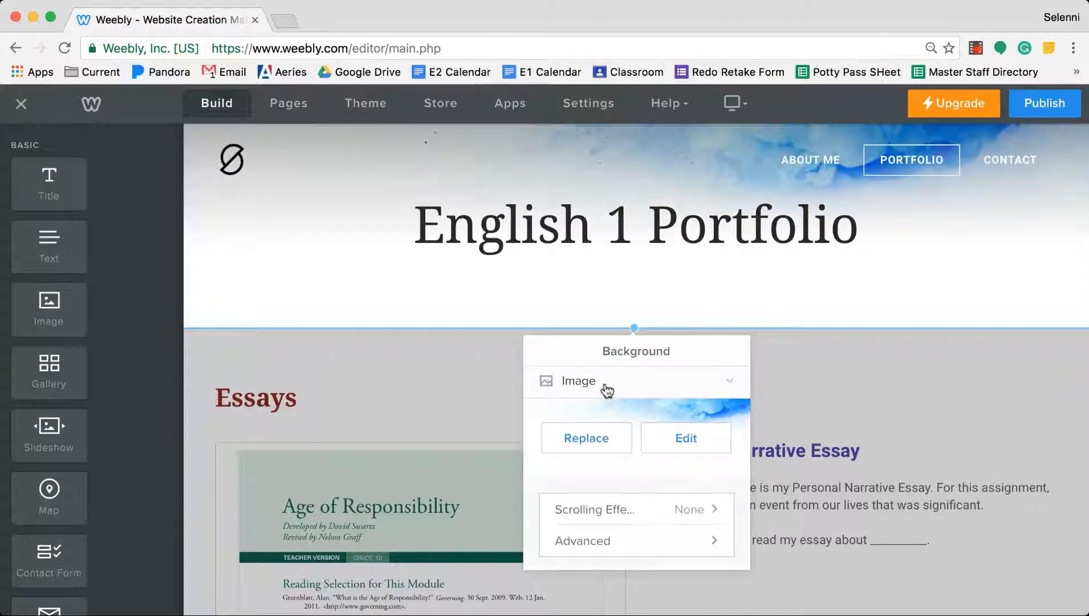
Replace the header background image with a photo uploaded from the computer.
{"action": "left_click", "coordinate": [595, 444]}
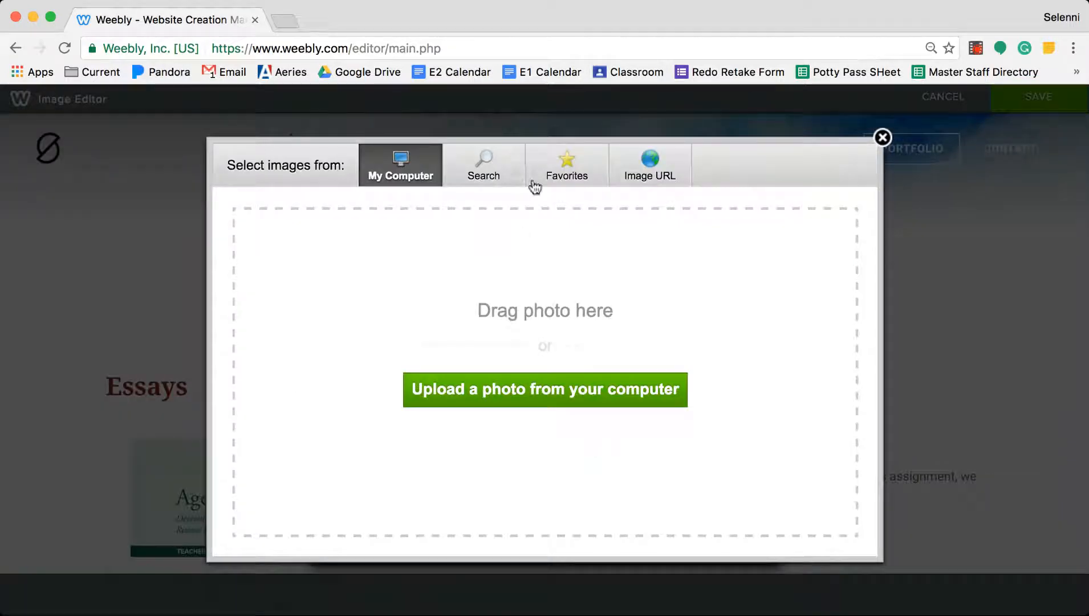
{"action": "left_click", "coordinate": [652, 177]}
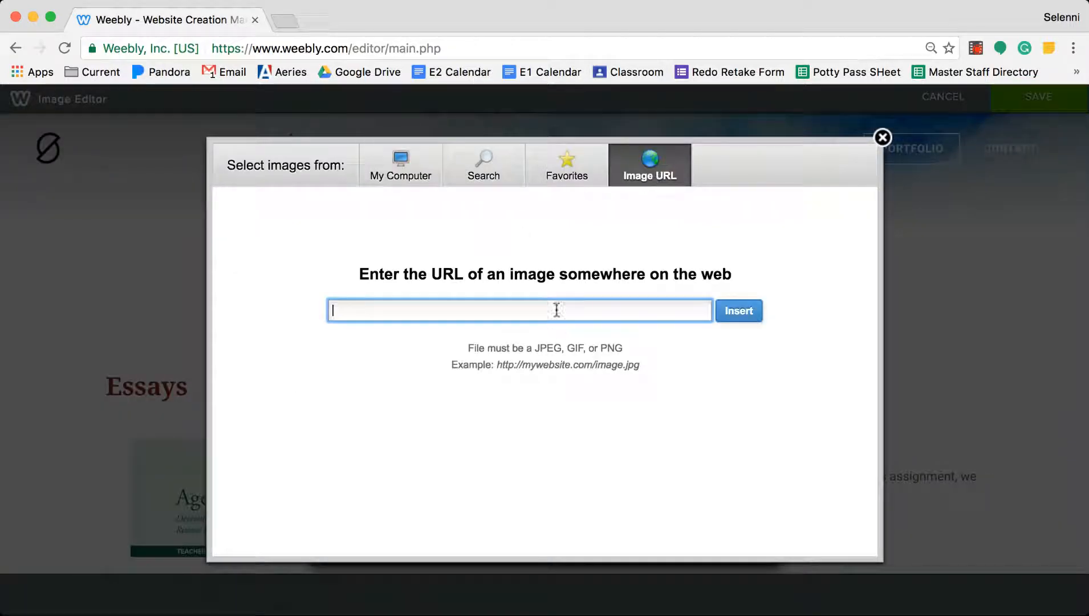
{"action": "left_click", "coordinate": [405, 176]}
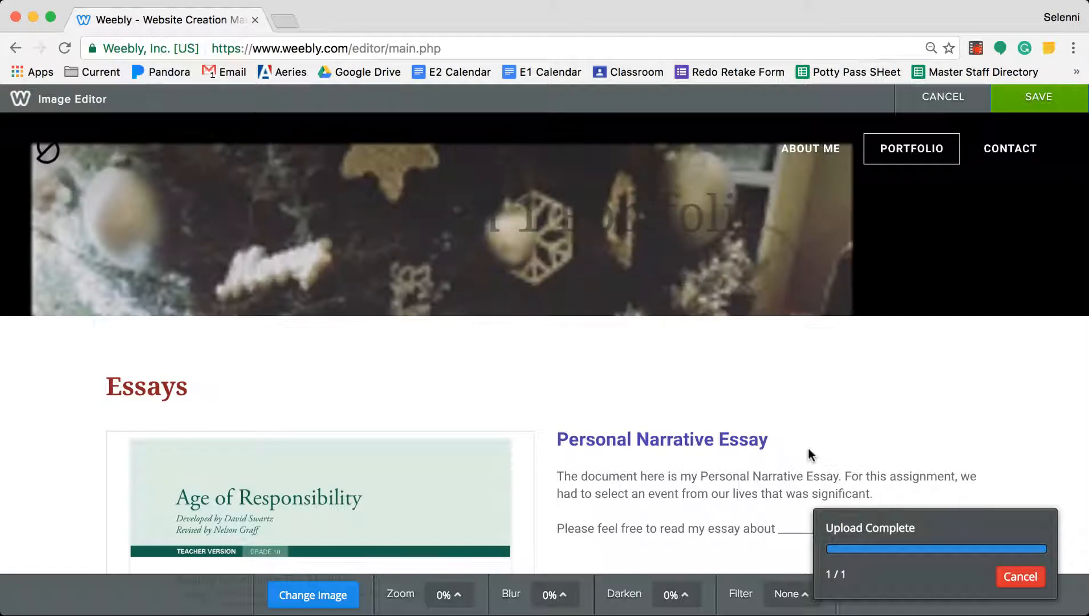
Reposition the uploaded photo so the baby sits behind the "English 1 Portfolio" title, and save the header image.
{"action": "left_click_drag", "start_coordinate": [825, 183], "coordinate": [824, 122]}
{"action": "left_click_drag", "start_coordinate": [819, 255], "coordinate": [820, 137]}
{"action": "left_click_drag", "start_coordinate": [794, 280], "coordinate": [794, 191]}
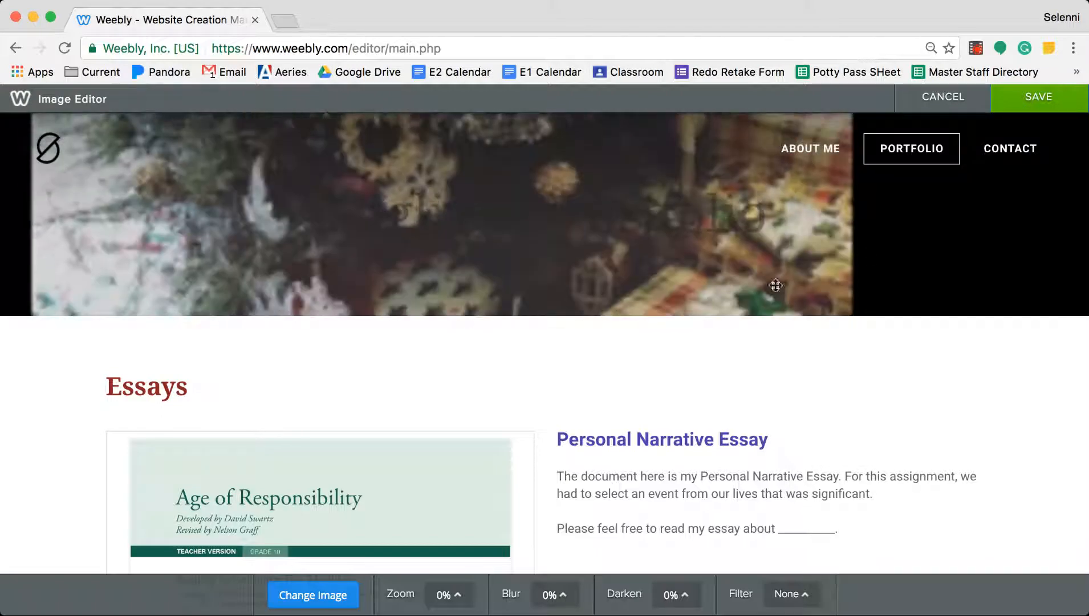
{"action": "left_click_drag", "start_coordinate": [773, 292], "coordinate": [853, 285]}
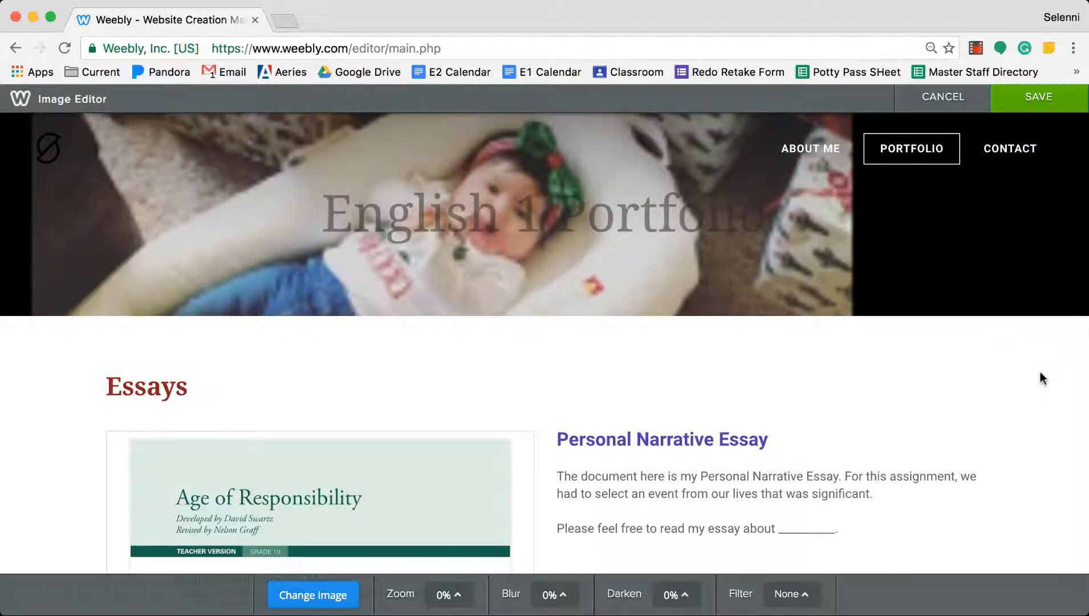
{"action": "scroll", "coordinate": [1040, 378], "scroll_direction": "down", "scroll_amount": 10}
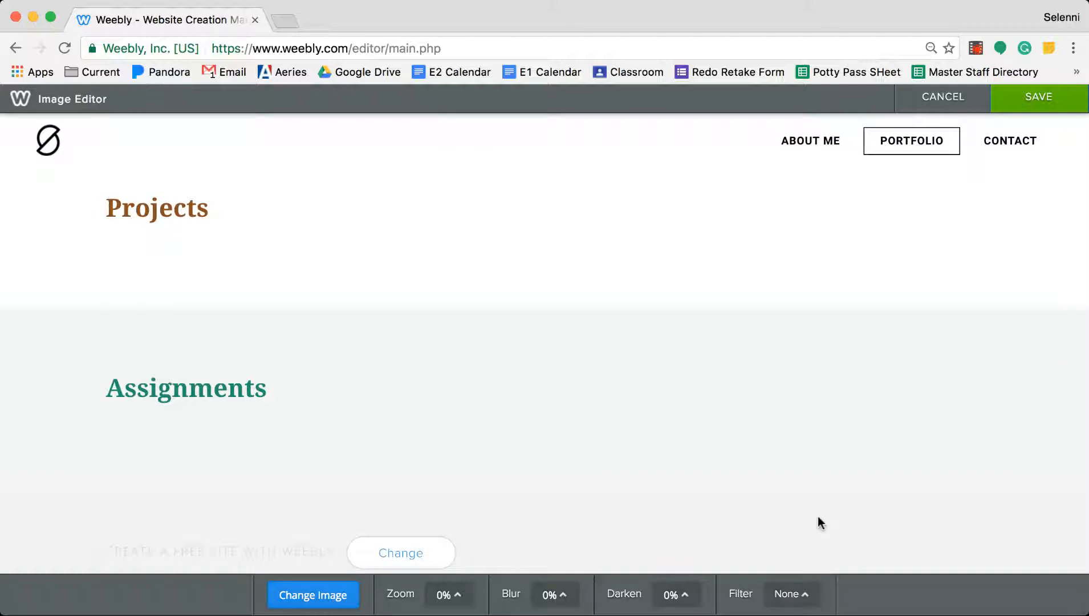
{"action": "scroll", "coordinate": [817, 522], "scroll_direction": "up", "scroll_amount": 10}
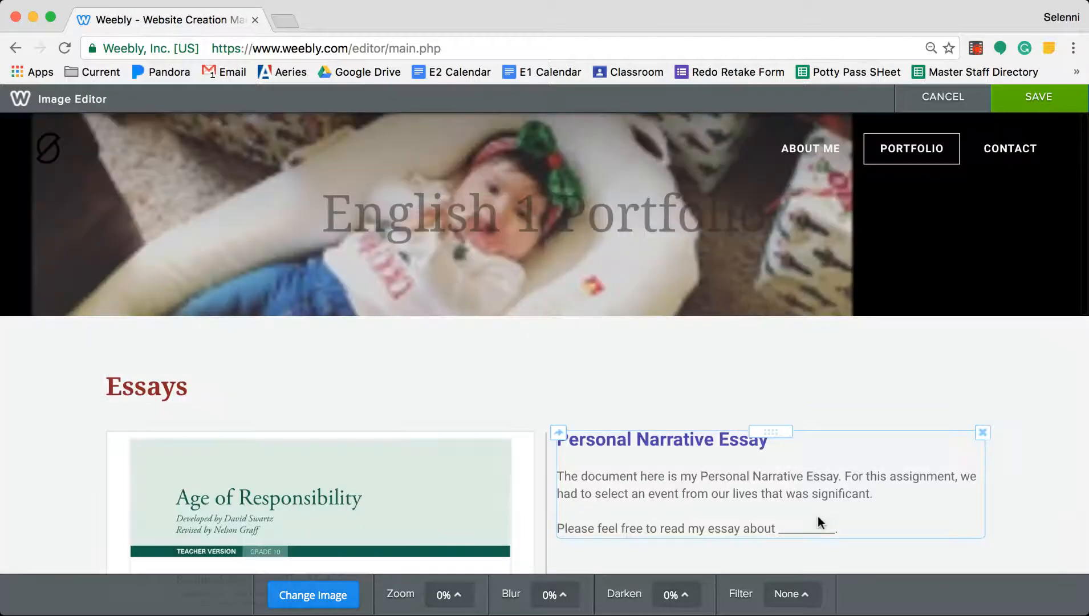
{"action": "left_click", "coordinate": [1036, 98]}
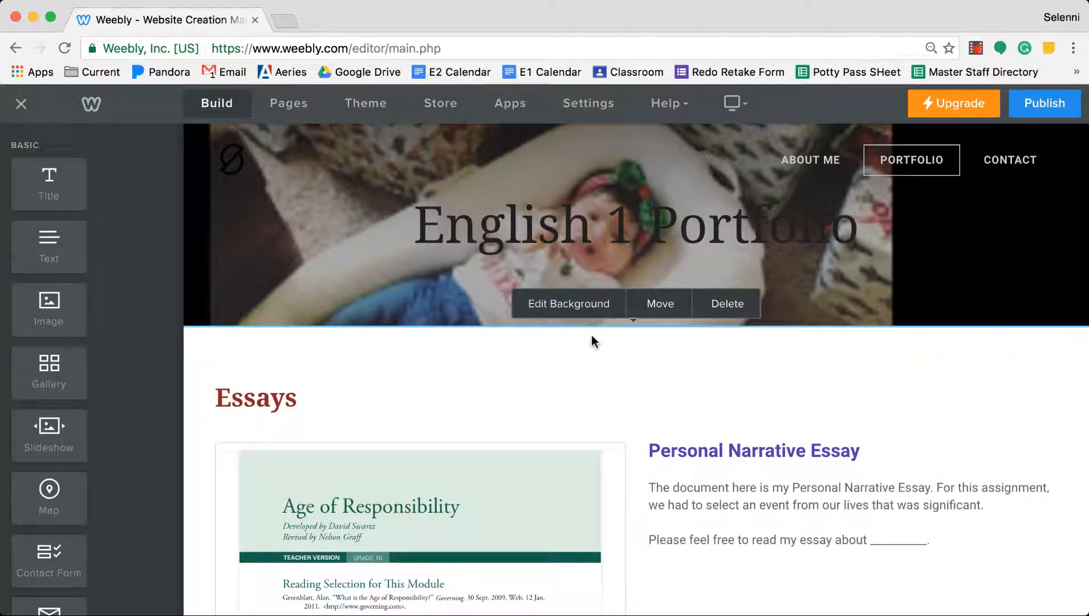
Give the Essays section a solid light pink background colour, #f6d3d3.
{"action": "left_click", "coordinate": [581, 307]}
{"action": "left_click", "coordinate": [600, 218]}
{"action": "left_click", "coordinate": [623, 245]}
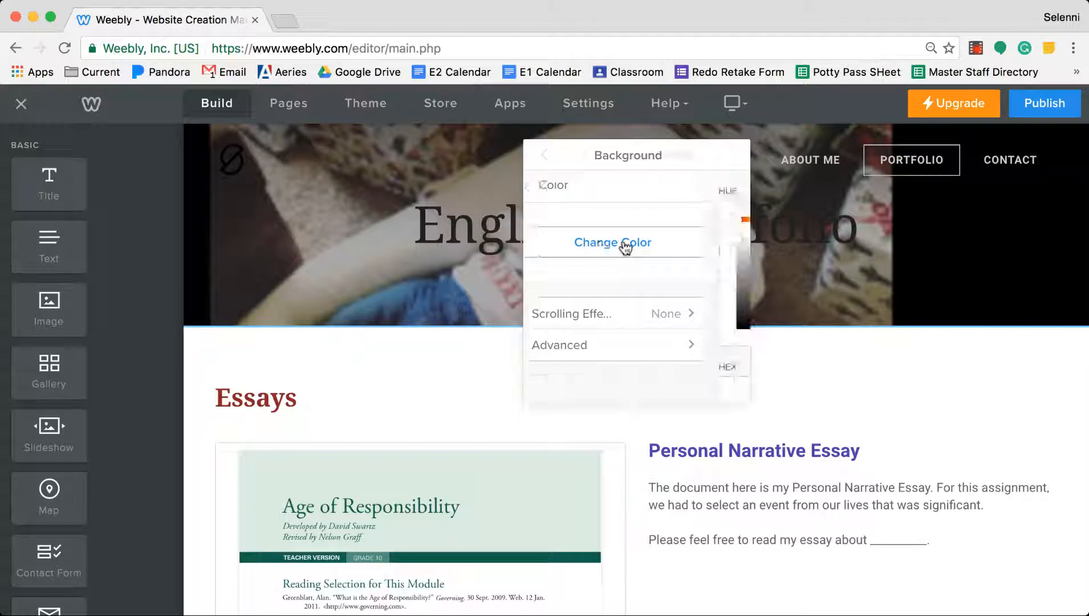
{"action": "left_click", "coordinate": [565, 322]}
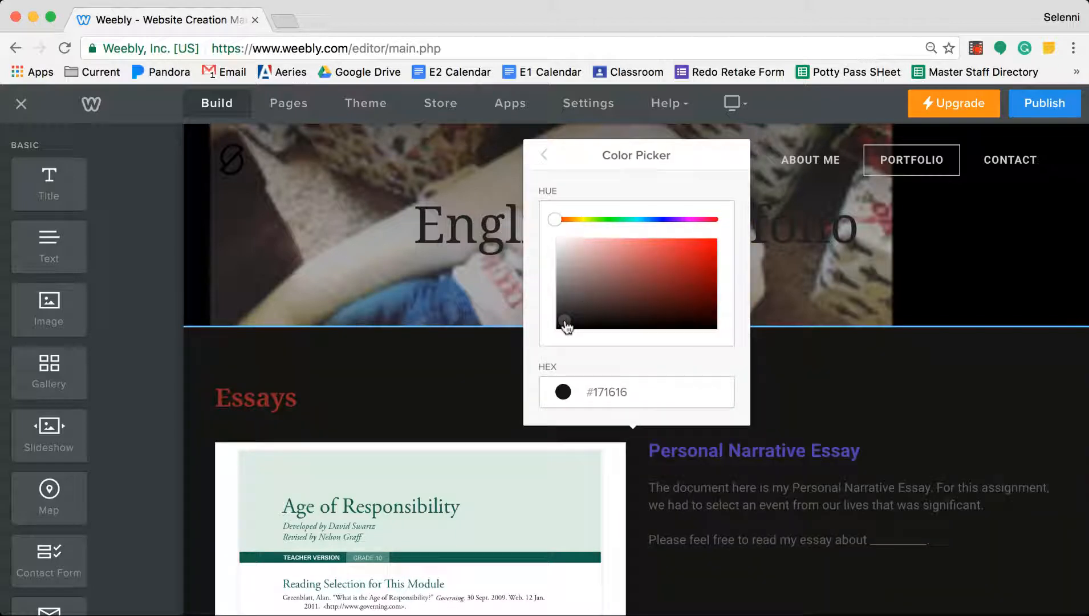
{"action": "left_click", "coordinate": [578, 243]}
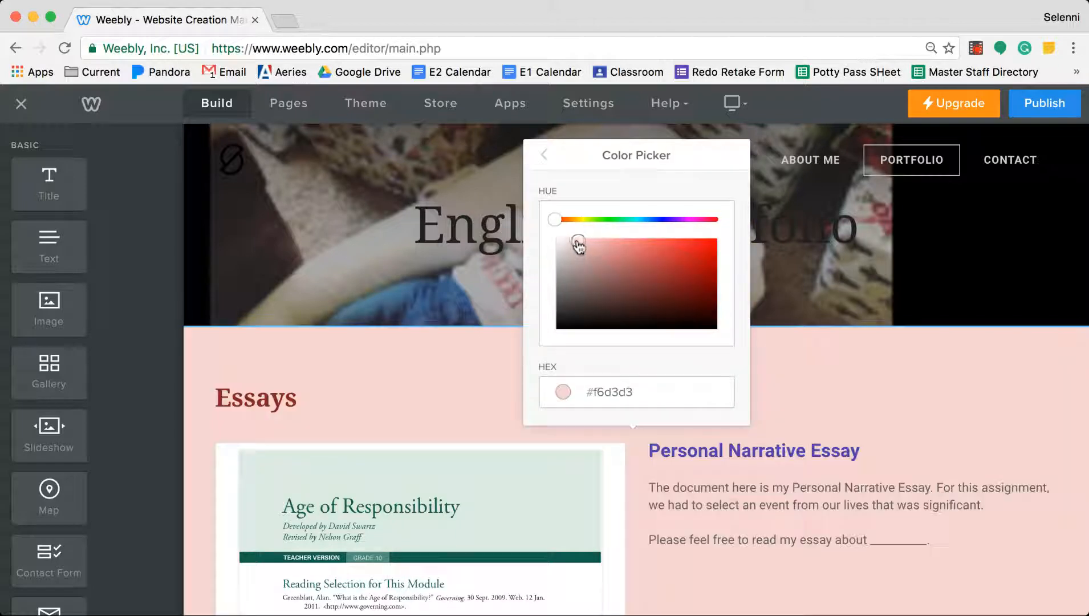
{"action": "left_click", "coordinate": [545, 155]}
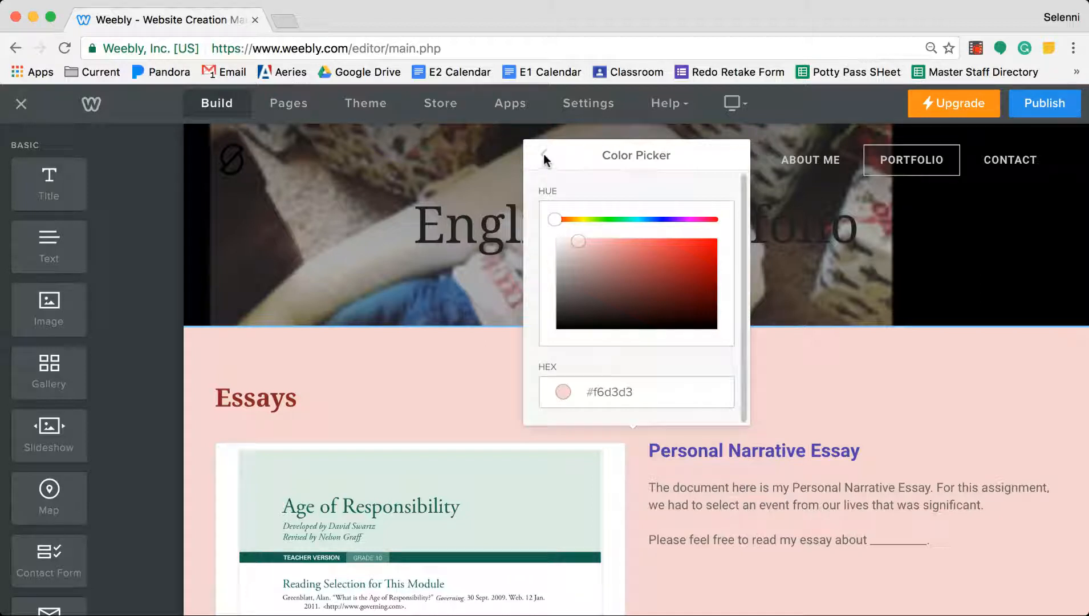
{"action": "left_click", "coordinate": [1021, 358]}
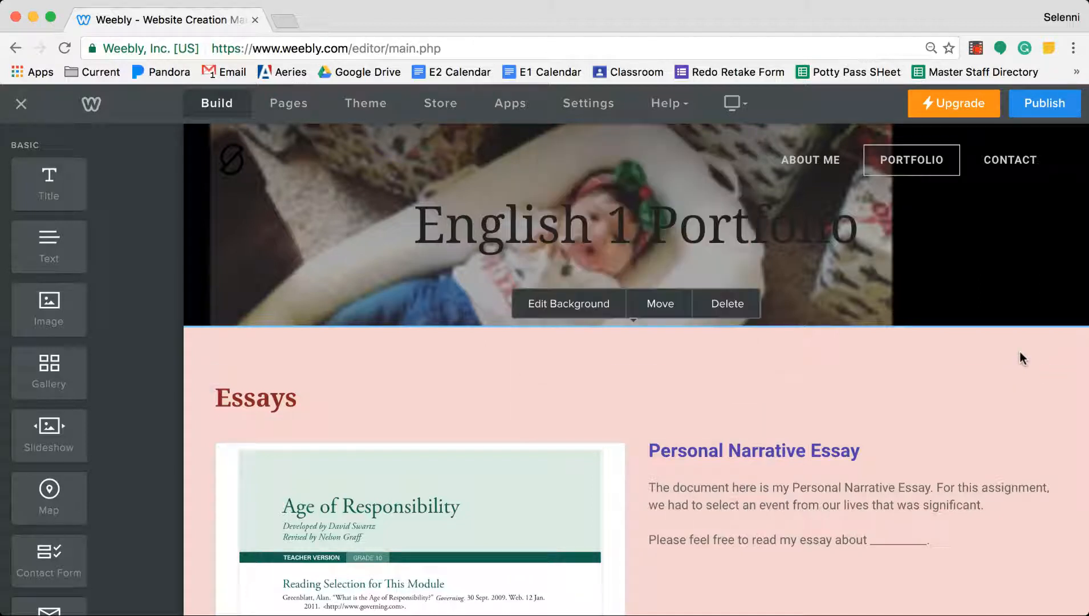
Publish the website and open the live site at englishisbomb.weebly.com.
{"action": "scroll", "coordinate": [956, 404], "scroll_direction": "down", "scroll_amount": 10}
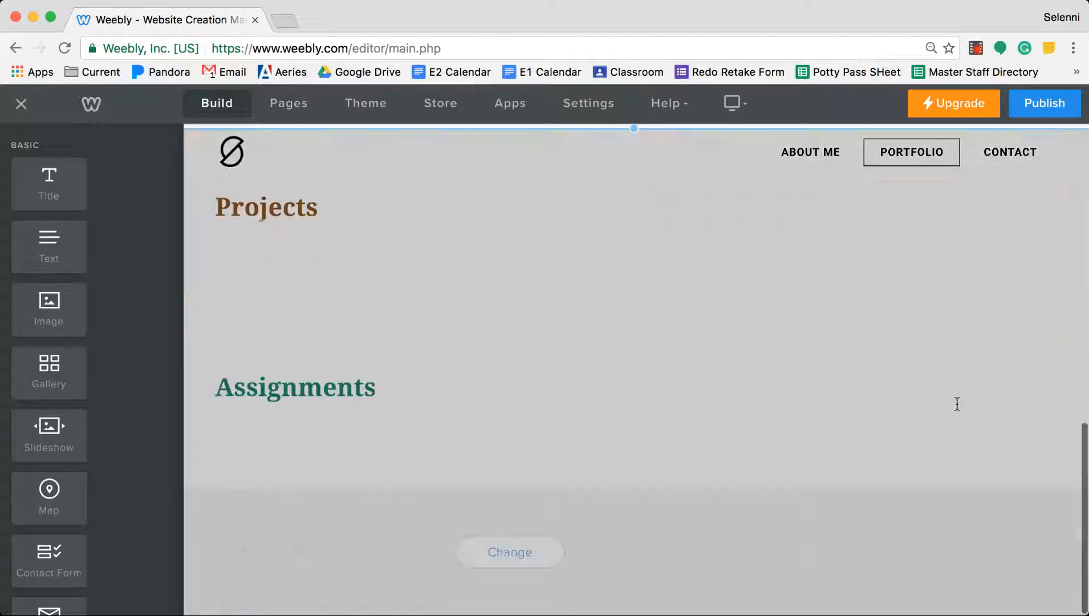
{"action": "scroll", "coordinate": [957, 404], "scroll_direction": "up", "scroll_amount": 10}
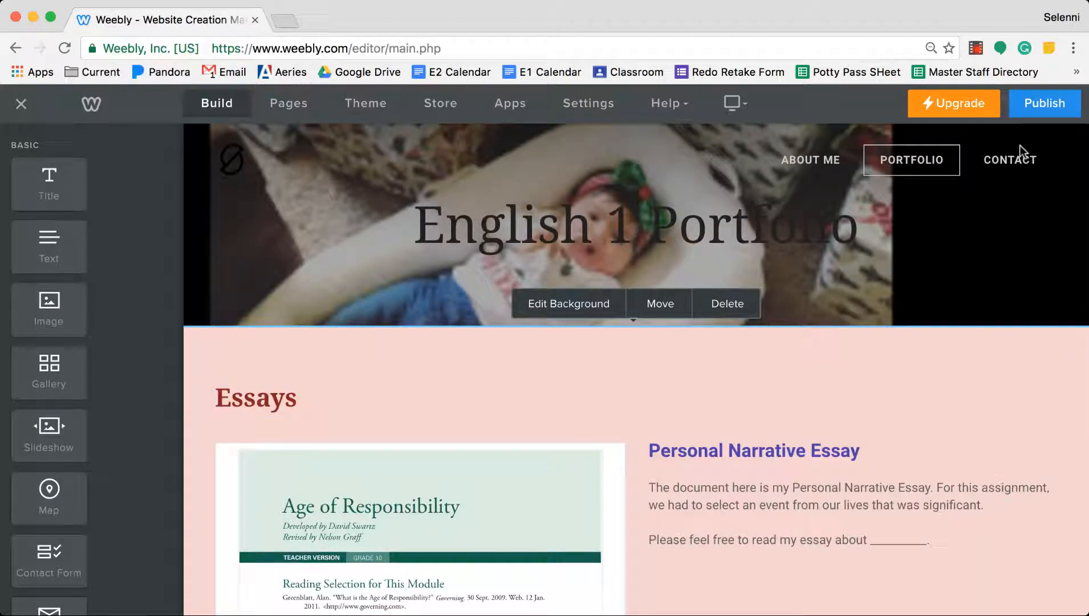
{"action": "left_click", "coordinate": [1044, 108]}
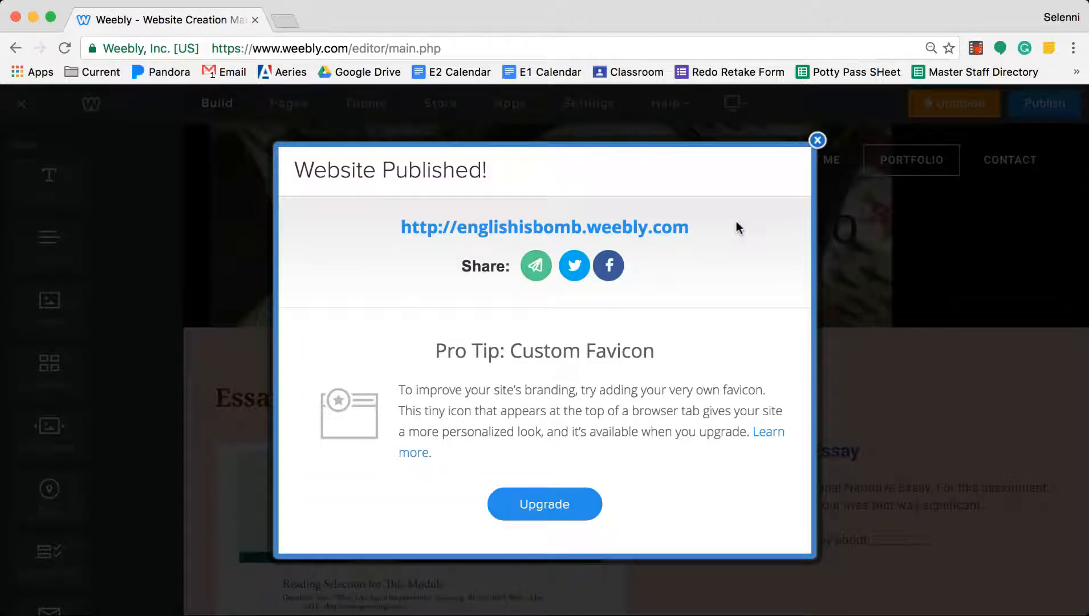
{"action": "left_click", "coordinate": [659, 230]}
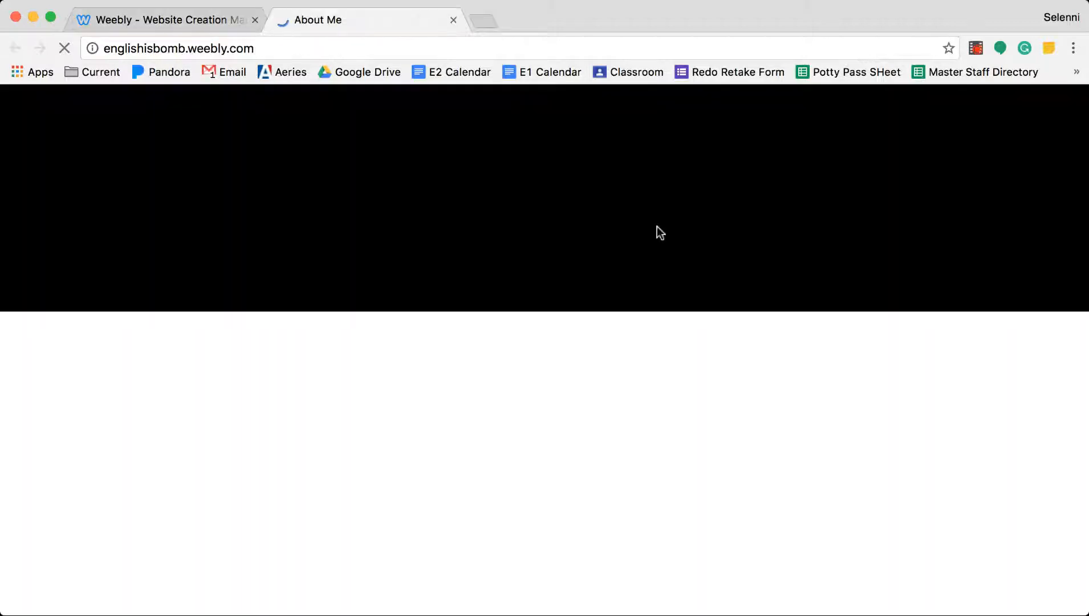
Check the text on the published About Me page and the essay section on the published Portfolio page.
{"action": "scroll", "coordinate": [635, 345], "scroll_direction": "down", "scroll_amount": 3}
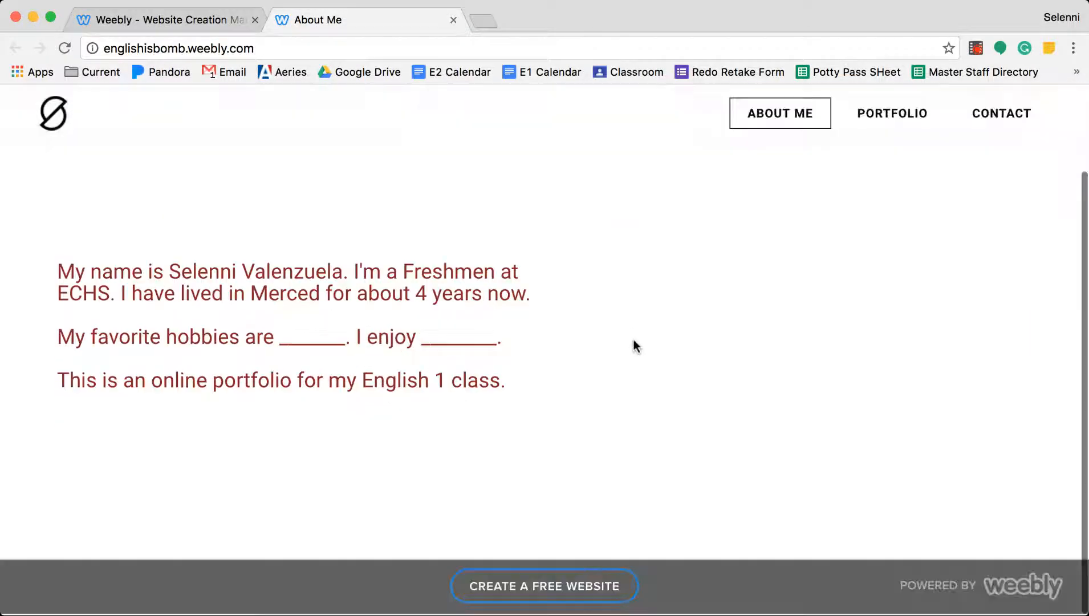
{"action": "scroll", "coordinate": [636, 345], "scroll_direction": "up", "scroll_amount": 3}
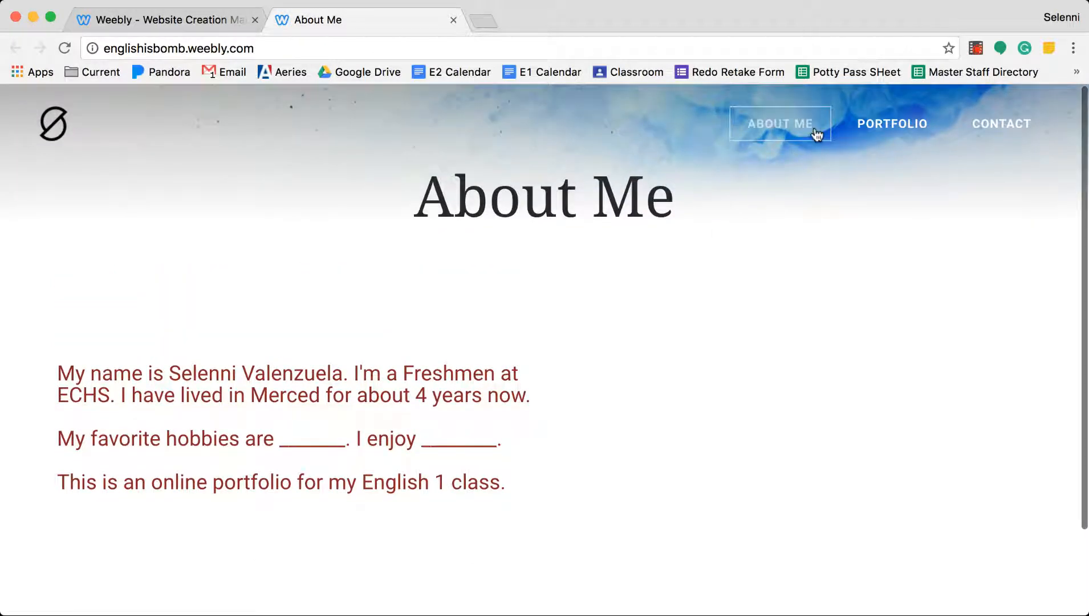
{"action": "left_click", "coordinate": [873, 131]}
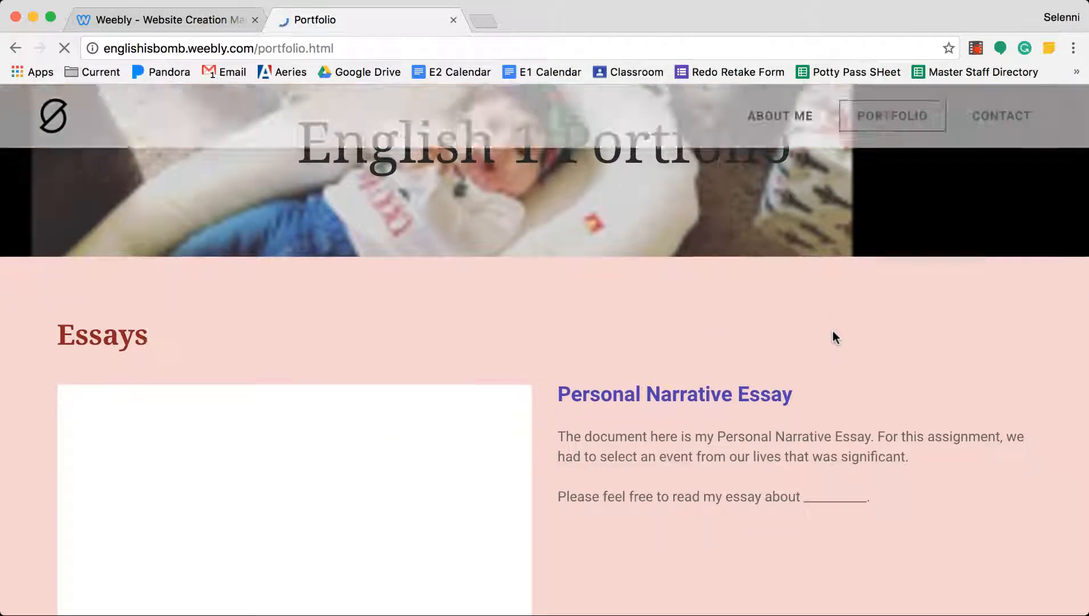
{"action": "scroll", "coordinate": [768, 305], "scroll_direction": "down", "scroll_amount": 5}
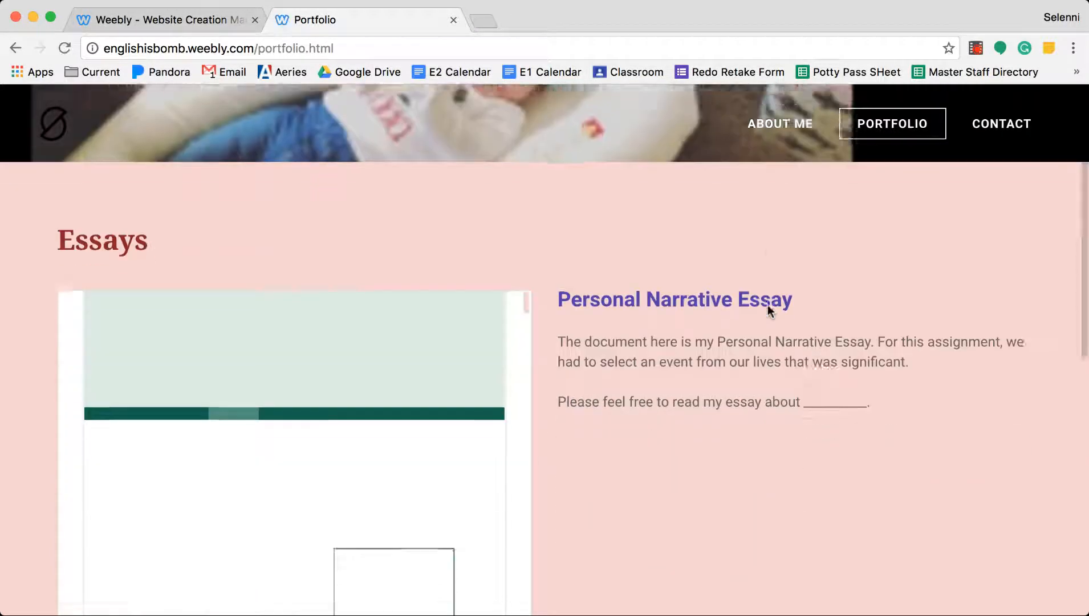
{"action": "scroll", "coordinate": [744, 310], "scroll_direction": "down", "scroll_amount": 10}
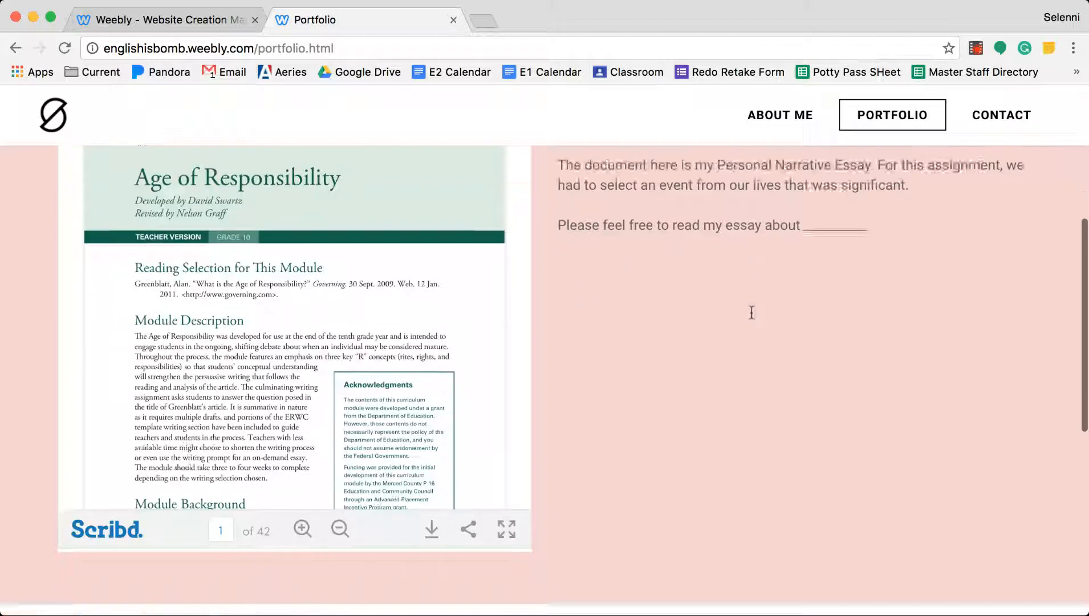
{"action": "scroll", "coordinate": [752, 312], "scroll_direction": "up", "scroll_amount": 15}
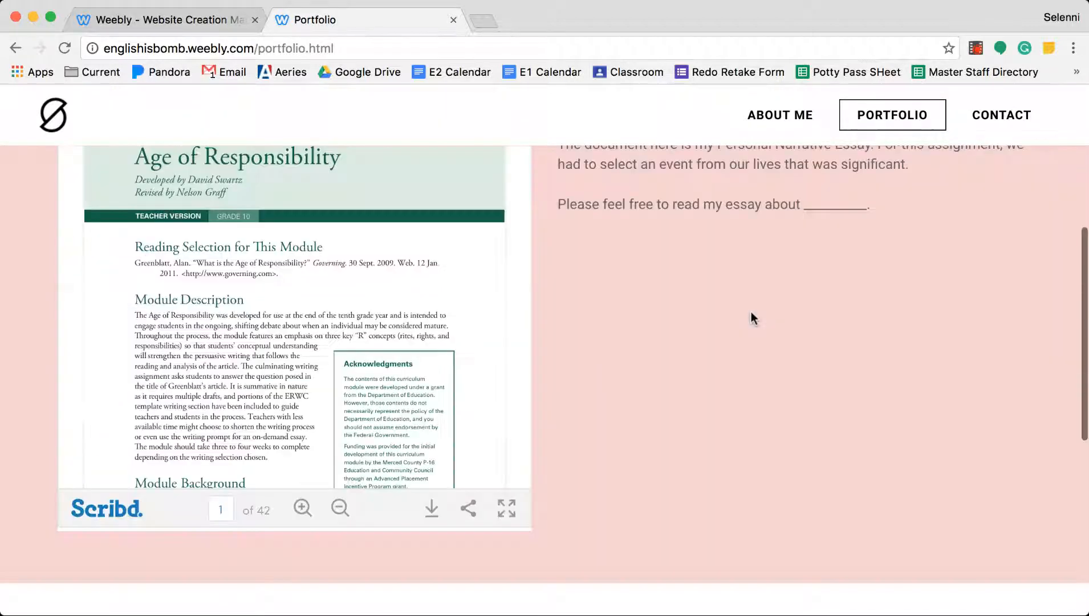
Check the published Contact page, and revisit the About Me and Portfolio pages through the site navigation.
{"action": "left_click", "coordinate": [995, 132]}
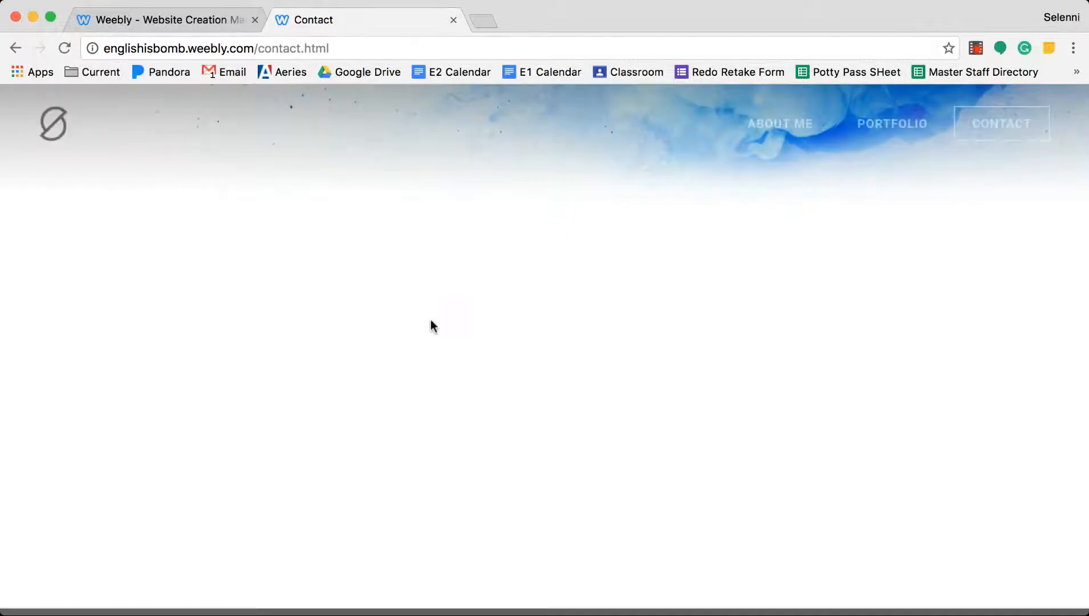
{"action": "scroll", "coordinate": [656, 343], "scroll_direction": "down", "scroll_amount": 5}
{"action": "scroll", "coordinate": [657, 342], "scroll_direction": "up", "scroll_amount": 5}
{"action": "scroll", "coordinate": [656, 342], "scroll_direction": "down", "scroll_amount": 3}
{"action": "scroll", "coordinate": [657, 343], "scroll_direction": "up", "scroll_amount": 3}
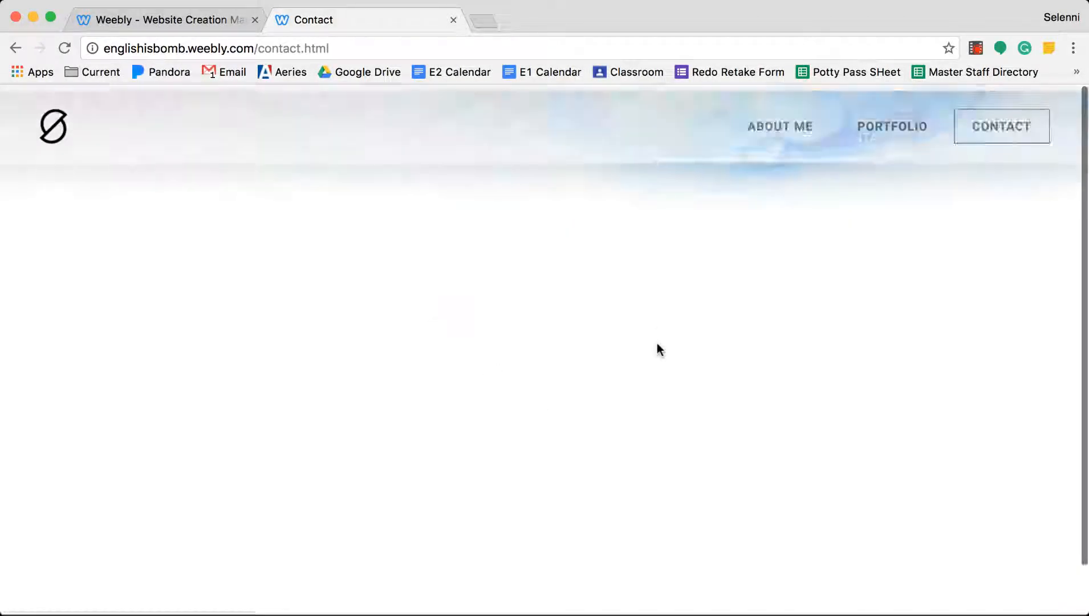
{"action": "left_click", "coordinate": [790, 134]}
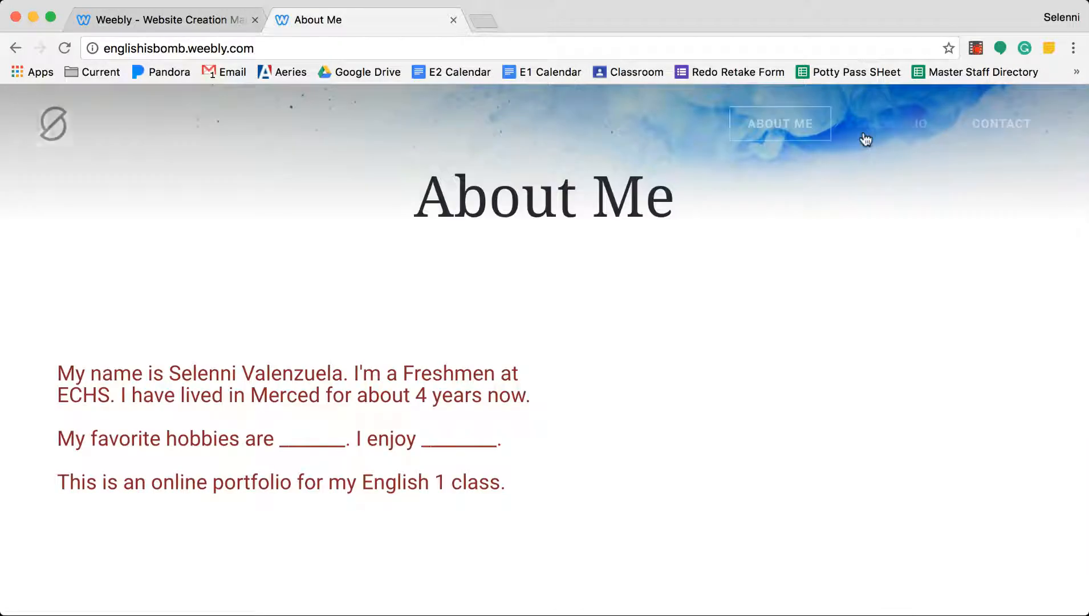
{"action": "left_click", "coordinate": [899, 132]}
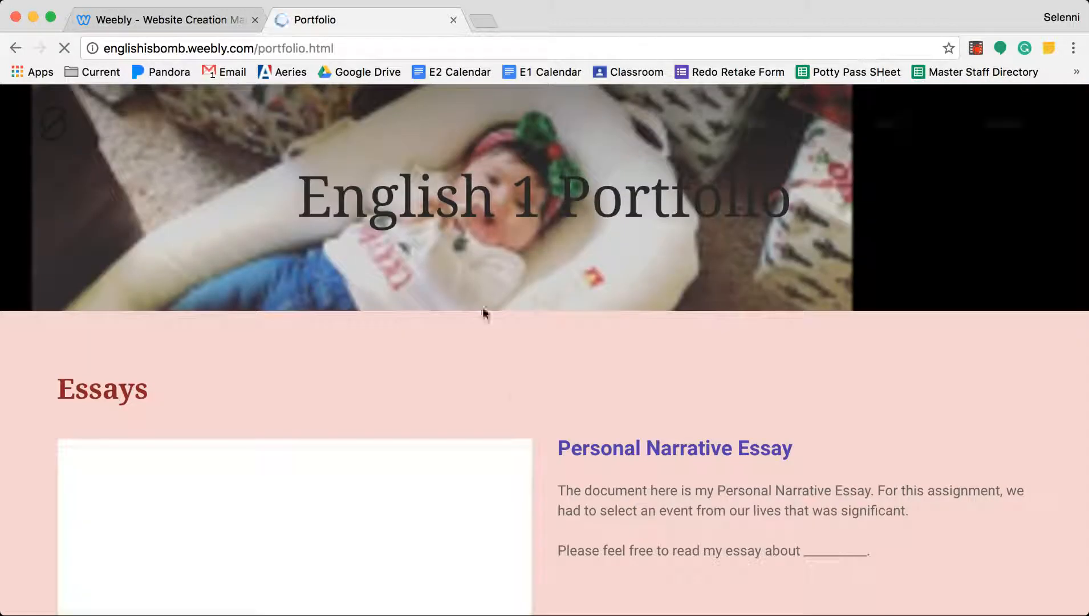
{"action": "scroll", "coordinate": [511, 393], "scroll_direction": "down", "scroll_amount": 5}
{"action": "scroll", "coordinate": [576, 462], "scroll_direction": "up", "scroll_amount": 6}
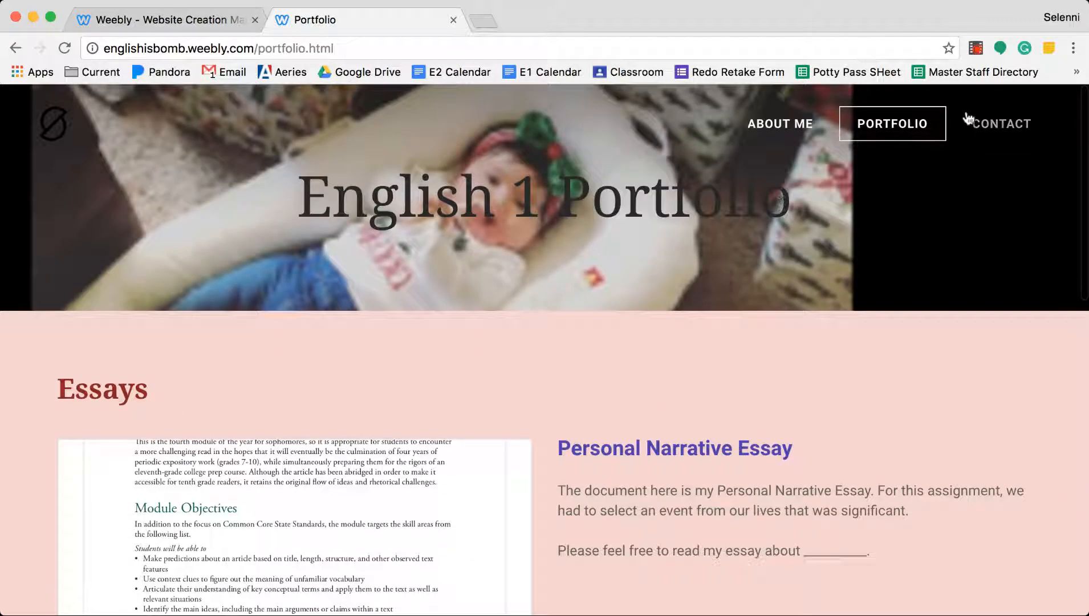